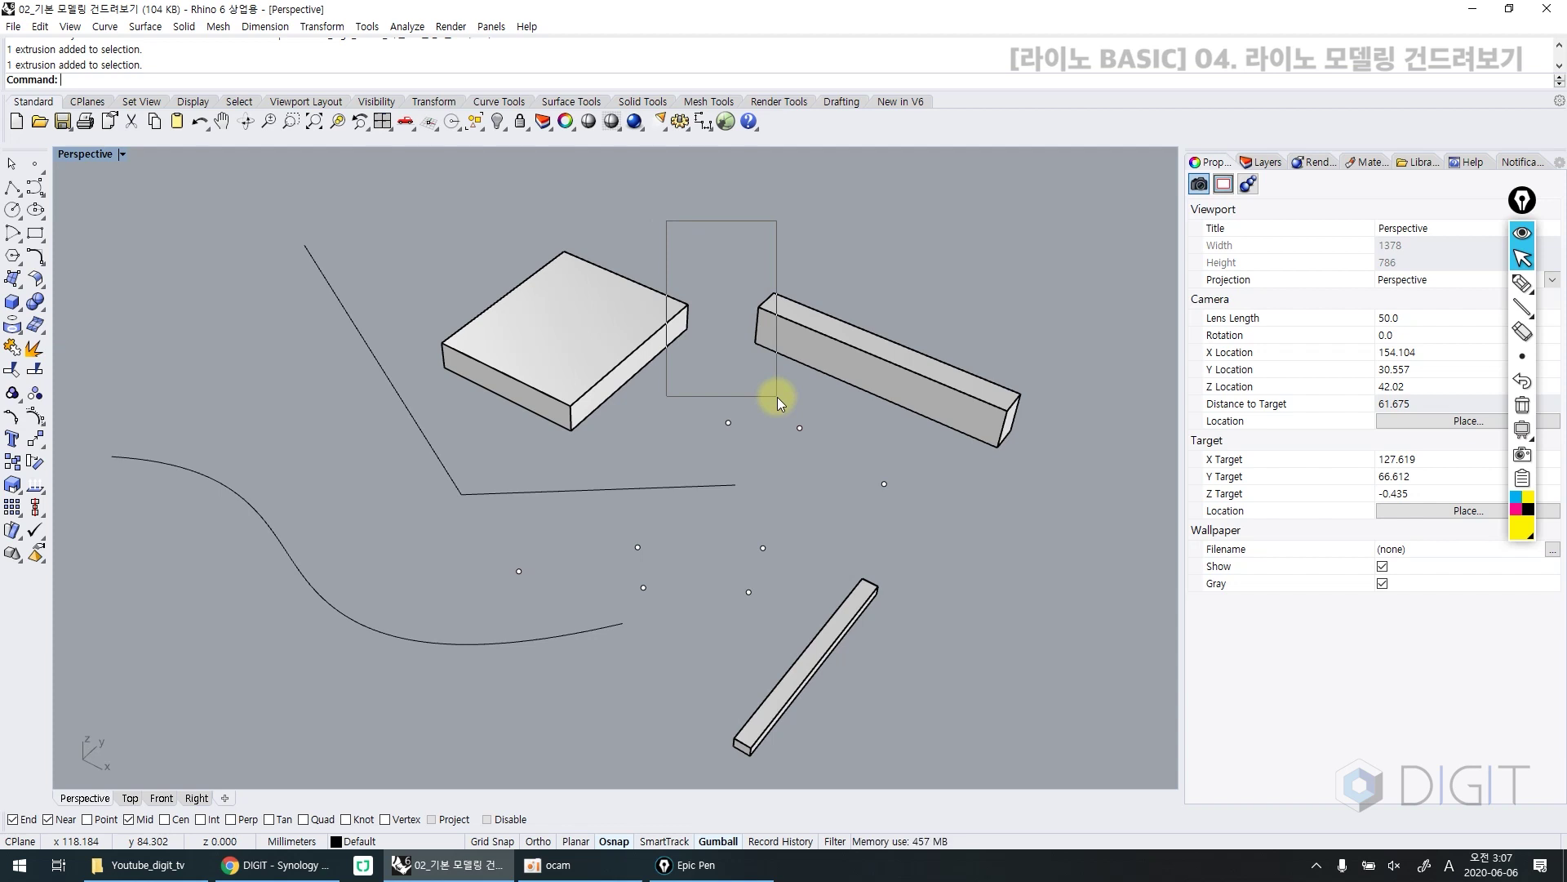
Practise single picks, window selection and crossing selection on the blocks and points, clearing each selection.
{"action": "left_click_drag", "start_coordinate": [778, 396], "coordinate": [778, 396]}
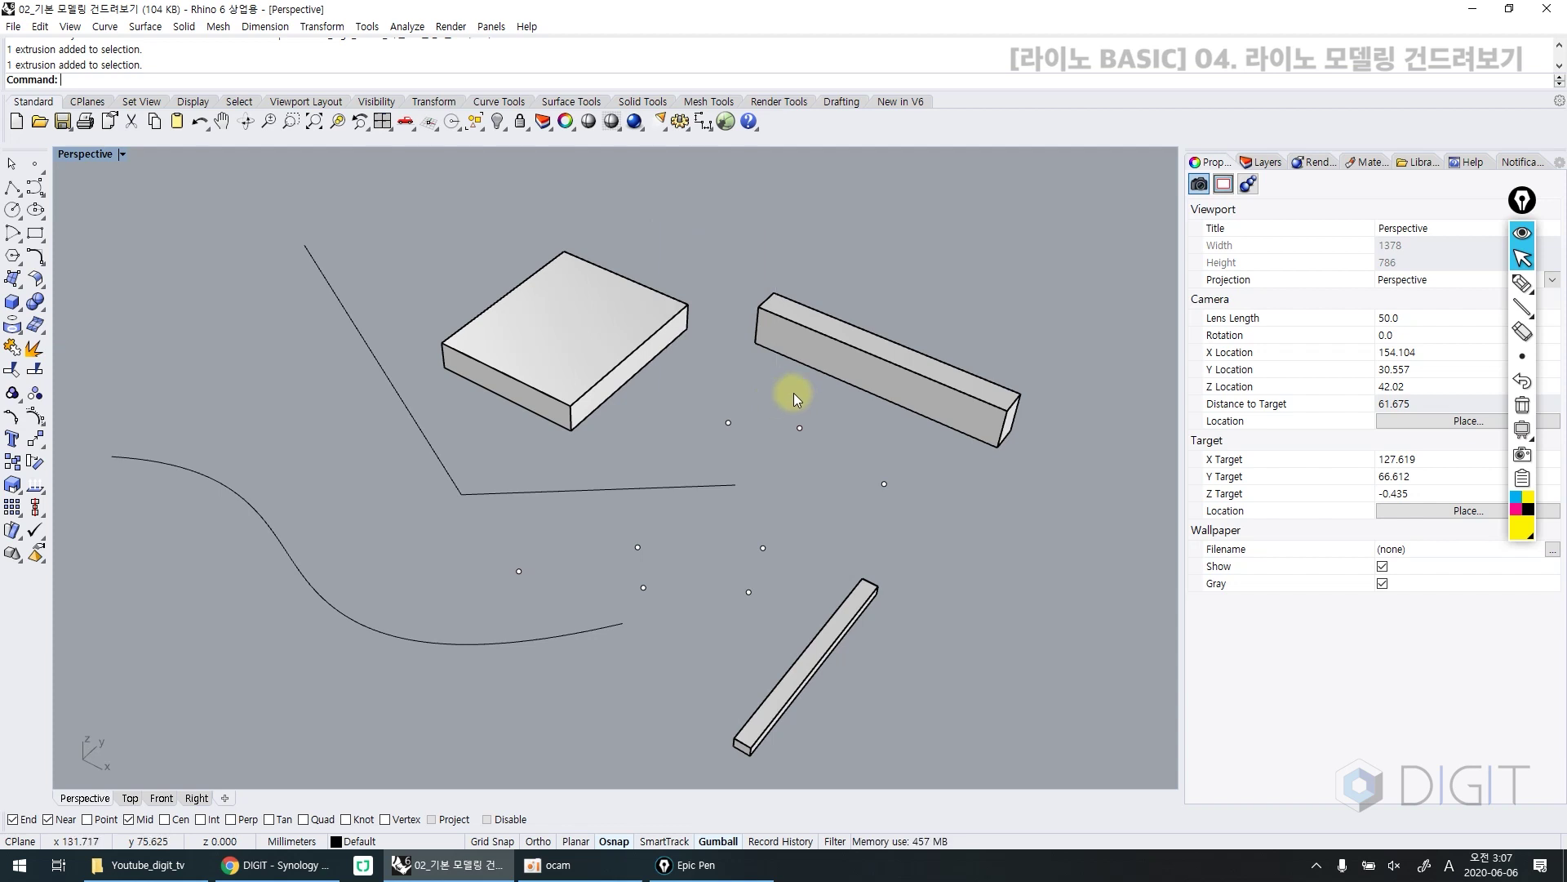
{"action": "mouse_move", "coordinate": [777, 397]}
{"action": "right_mouse_down"}
{"action": "mouse_move", "coordinate": [760, 393]}
{"action": "mouse_move", "coordinate": [762, 373]}
{"action": "right_mouse_up"}
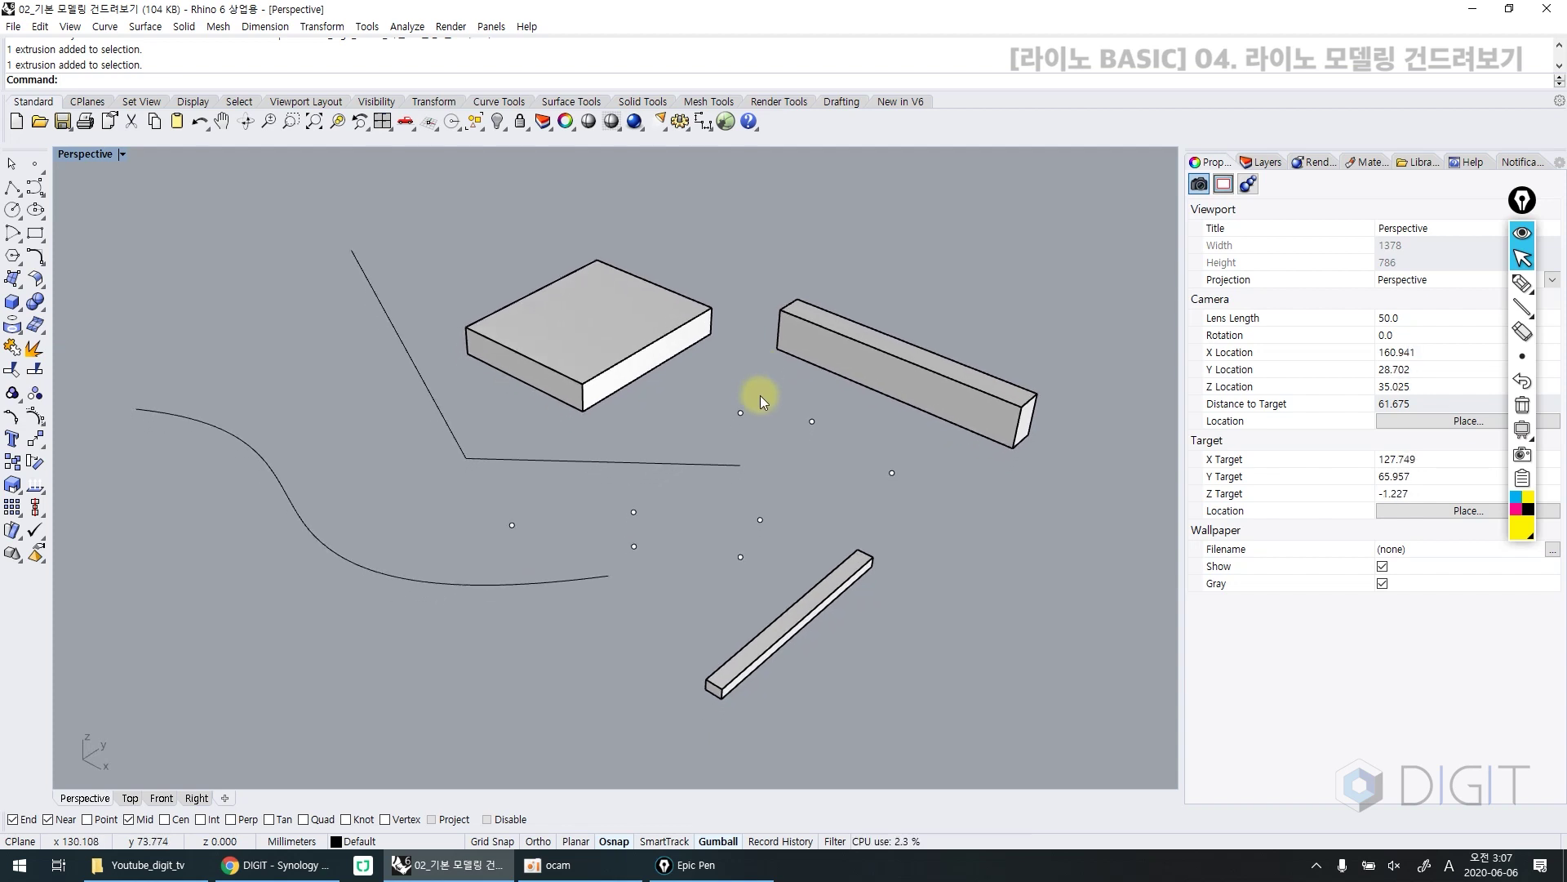
{"action": "left_click", "coordinate": [594, 307]}
{"action": "left_click", "coordinate": [524, 245]}
{"action": "left_click_drag", "start_coordinate": [503, 208], "coordinate": [858, 510]}
{"action": "key", "text": "Escape"}
{"action": "left_click_drag", "start_coordinate": [787, 224], "coordinate": [602, 315]}
{"action": "mouse_move", "coordinate": [715, 269]}
{"action": "left_mouse_down"}
{"action": "mouse_move", "coordinate": [757, 337]}
{"action": "mouse_move", "coordinate": [716, 338]}
{"action": "mouse_move", "coordinate": [753, 339]}
{"action": "mouse_move", "coordinate": [686, 342]}
{"action": "mouse_move", "coordinate": [717, 284]}
{"action": "left_mouse_up"}
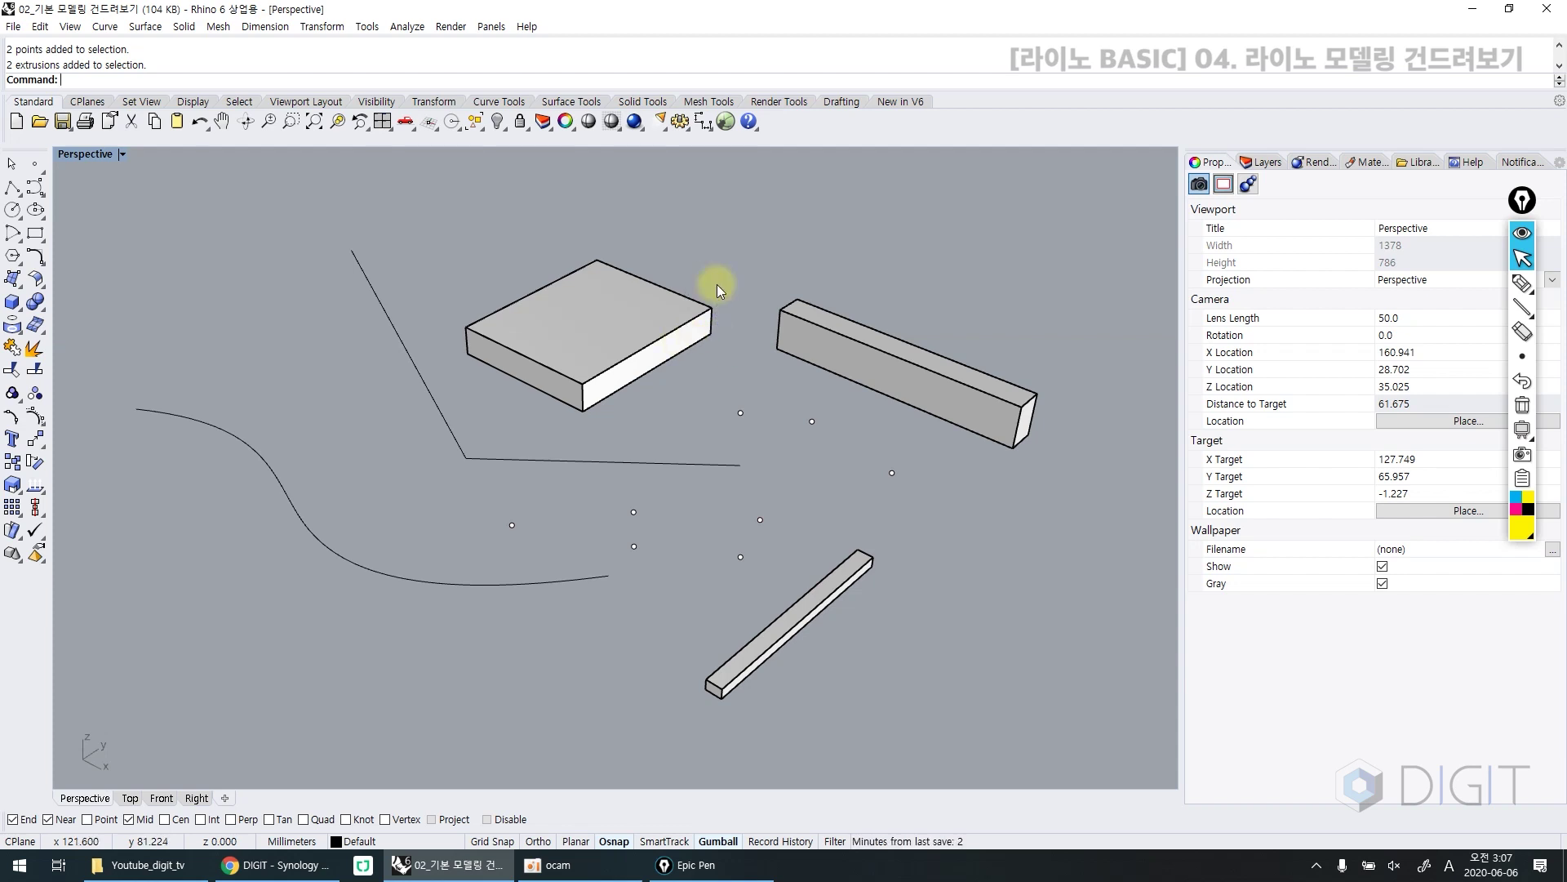
With the yellow pen, draw a solid rightward arrow labelled "Win" and a dashed leftward arrow labelled "Cro" over the flat block.
{"action": "key", "text": "ctrl+shift+1"}
{"action": "mouse_move", "coordinate": [518, 245]}
{"action": "left_mouse_down"}
{"action": "mouse_move", "coordinate": [536, 216]}
{"action": "mouse_move", "coordinate": [535, 240]}
{"action": "mouse_move", "coordinate": [658, 325]}
{"action": "mouse_move", "coordinate": [633, 330]}
{"action": "left_mouse_up"}
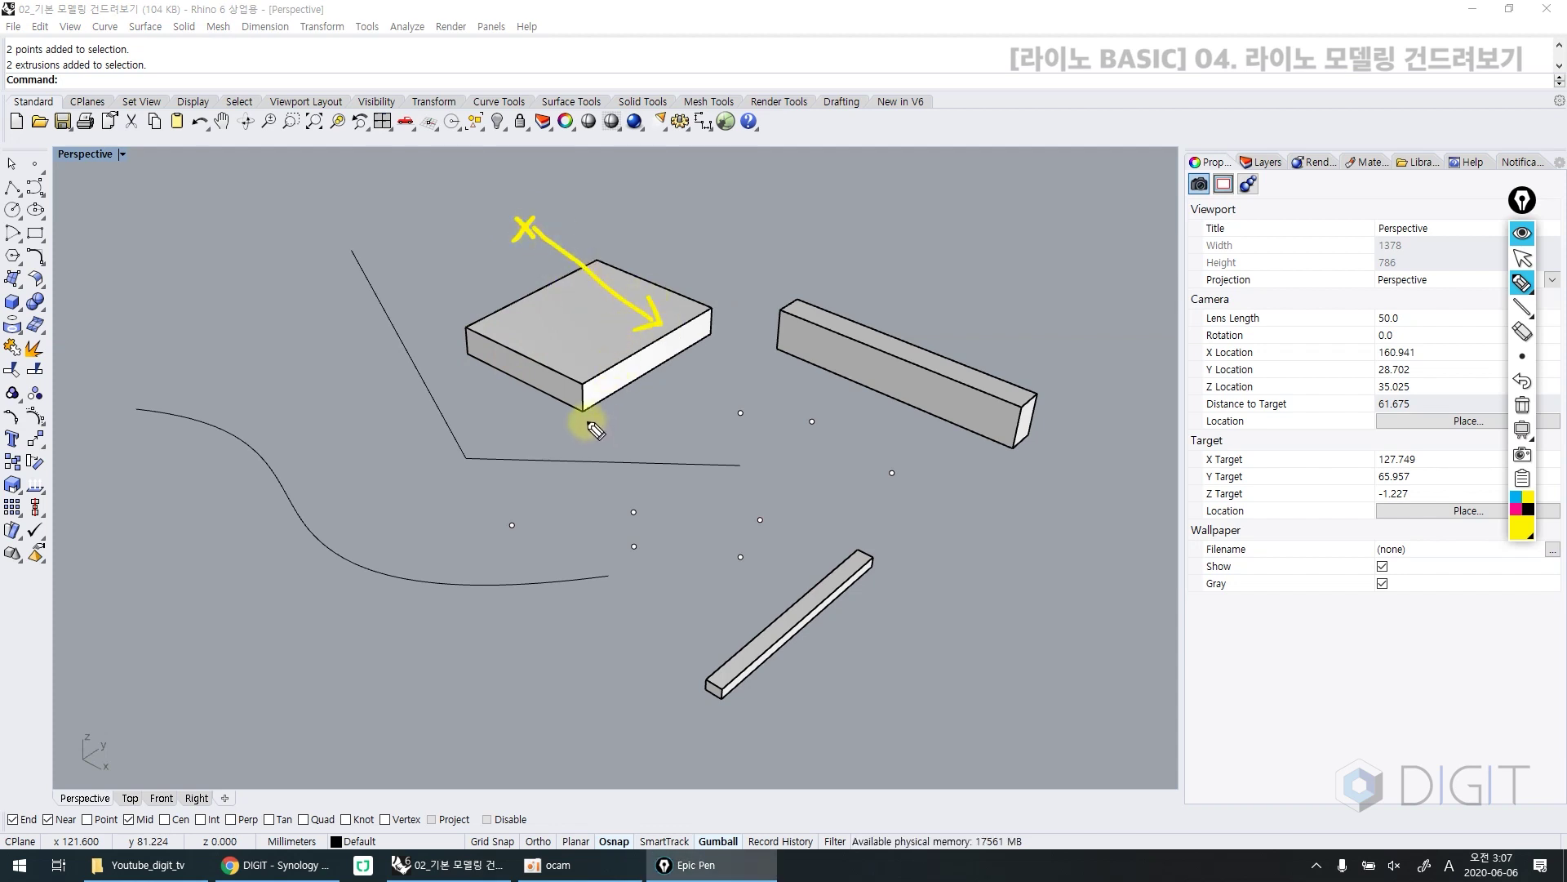
{"action": "left_click_drag", "start_coordinate": [509, 237], "coordinate": [502, 241]}
{"action": "left_click_drag", "start_coordinate": [491, 255], "coordinate": [455, 289]}
{"action": "mouse_move", "coordinate": [444, 298]}
{"action": "left_mouse_down"}
{"action": "mouse_move", "coordinate": [427, 310]}
{"action": "mouse_move", "coordinate": [445, 314]}
{"action": "left_mouse_up"}
{"action": "mouse_move", "coordinate": [623, 230]}
{"action": "left_mouse_down"}
{"action": "mouse_move", "coordinate": [655, 230]}
{"action": "mouse_move", "coordinate": [714, 243]}
{"action": "left_mouse_up"}
{"action": "mouse_move", "coordinate": [428, 220]}
{"action": "left_mouse_down"}
{"action": "mouse_move", "coordinate": [425, 247]}
{"action": "mouse_move", "coordinate": [431, 228]}
{"action": "left_mouse_up"}
{"action": "left_click_drag", "start_coordinate": [448, 228], "coordinate": [482, 234]}
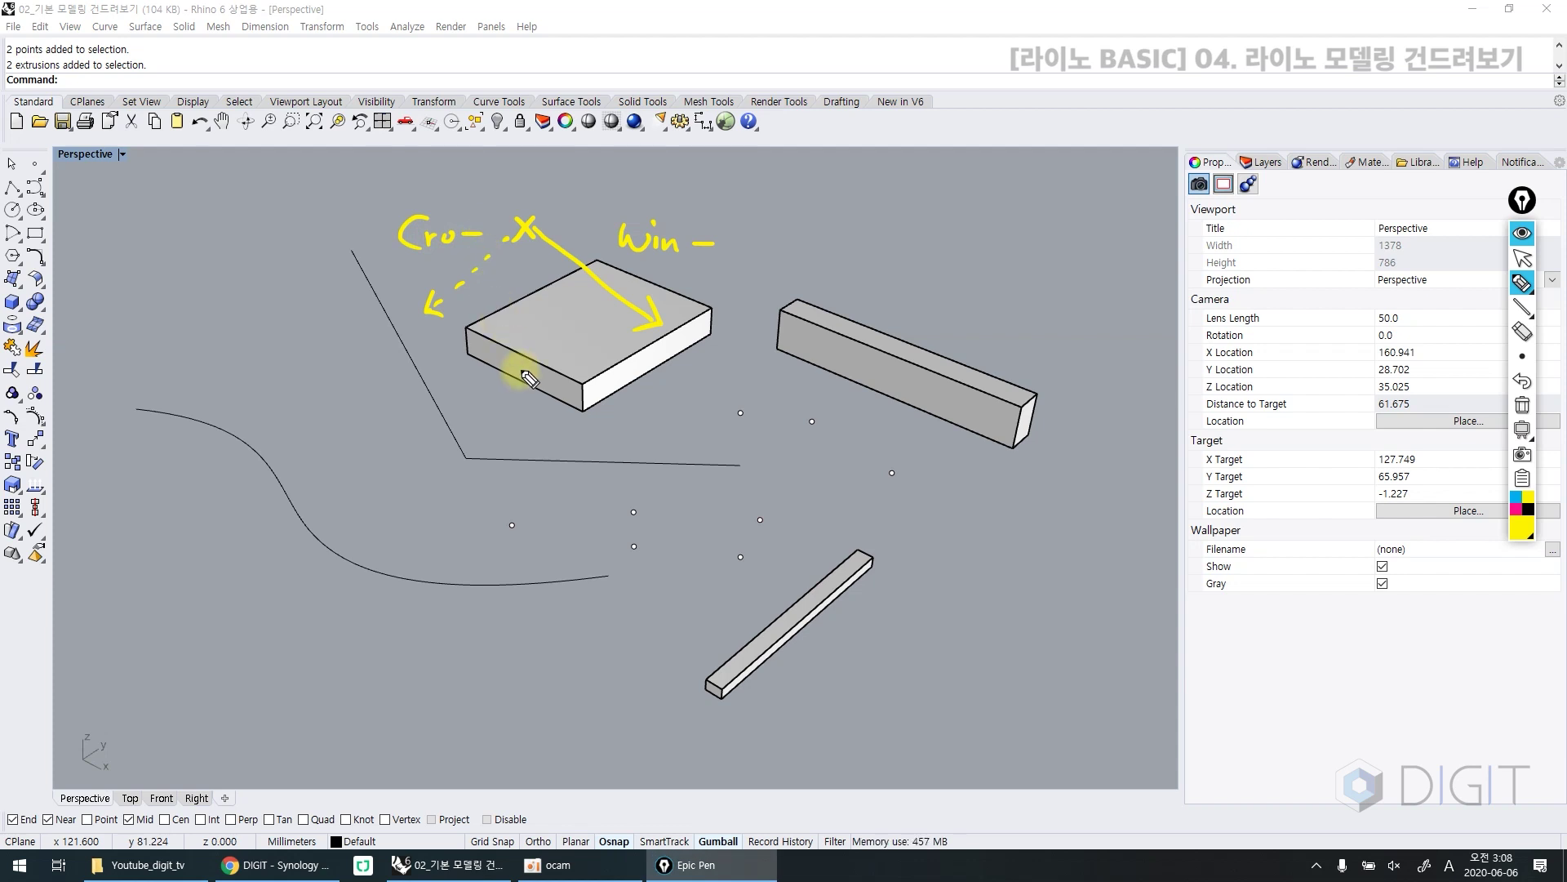
Outline the arrows as dashed and solid selection rectangles and write "100%" beside the "Win" label.
{"action": "mouse_move", "coordinate": [526, 221]}
{"action": "left_mouse_down"}
{"action": "mouse_move", "coordinate": [526, 334]}
{"action": "mouse_move", "coordinate": [643, 341]}
{"action": "mouse_move", "coordinate": [641, 249]}
{"action": "mouse_move", "coordinate": [538, 242]}
{"action": "mouse_move", "coordinate": [512, 321]}
{"action": "mouse_move", "coordinate": [487, 324]}
{"action": "mouse_move", "coordinate": [438, 316]}
{"action": "mouse_move", "coordinate": [441, 254]}
{"action": "left_mouse_up"}
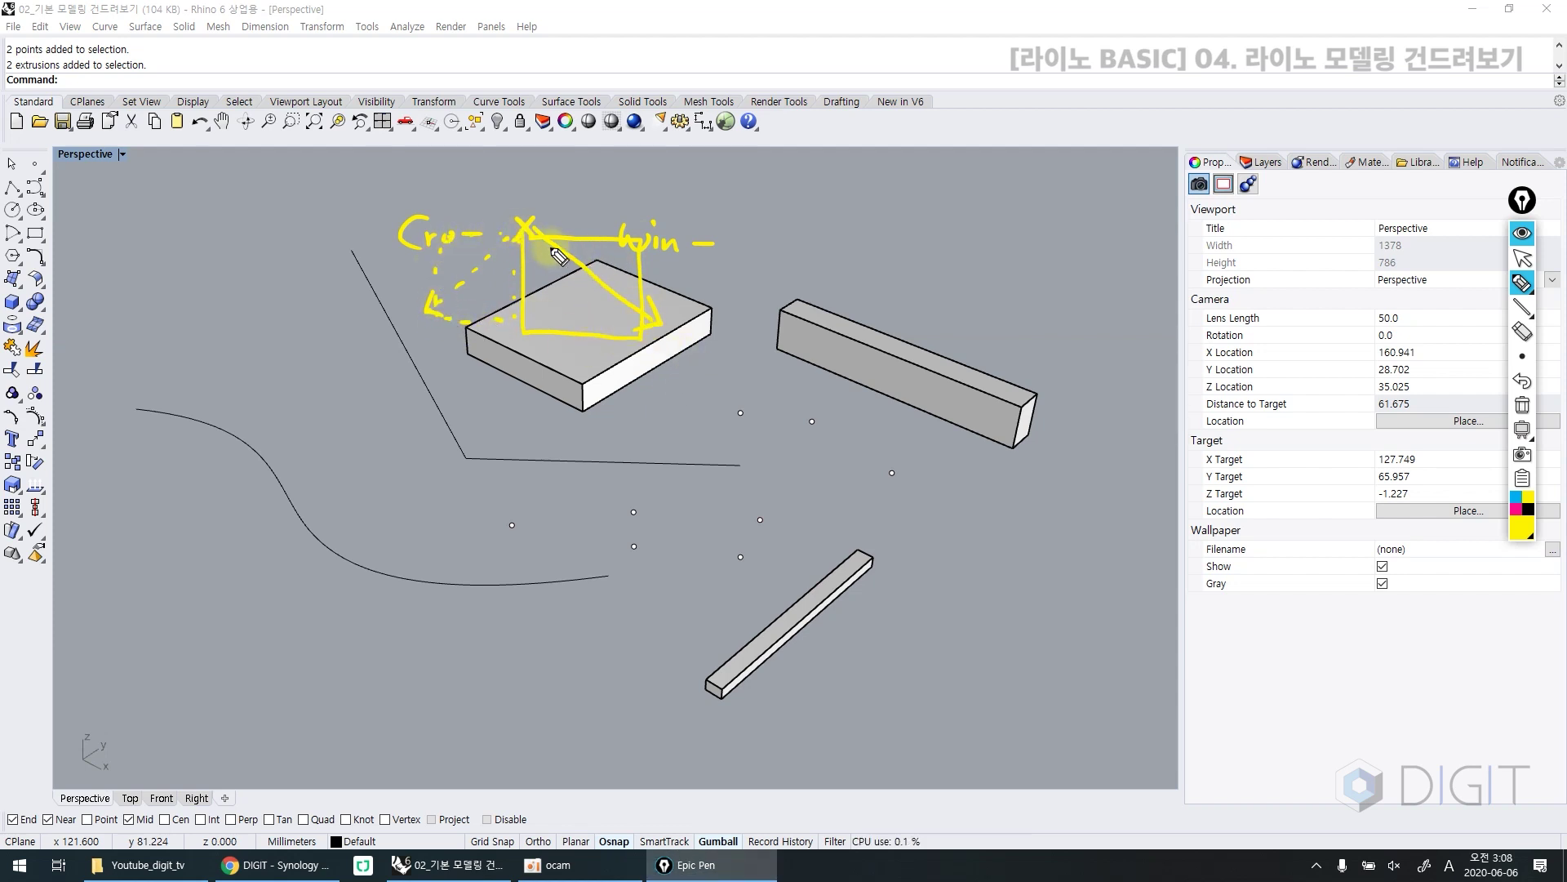
{"action": "mouse_move", "coordinate": [756, 230]}
{"action": "left_mouse_down"}
{"action": "mouse_move", "coordinate": [740, 249]}
{"action": "mouse_move", "coordinate": [802, 232]}
{"action": "left_mouse_up"}
{"action": "left_click_drag", "start_coordinate": [849, 226], "coordinate": [827, 255]}
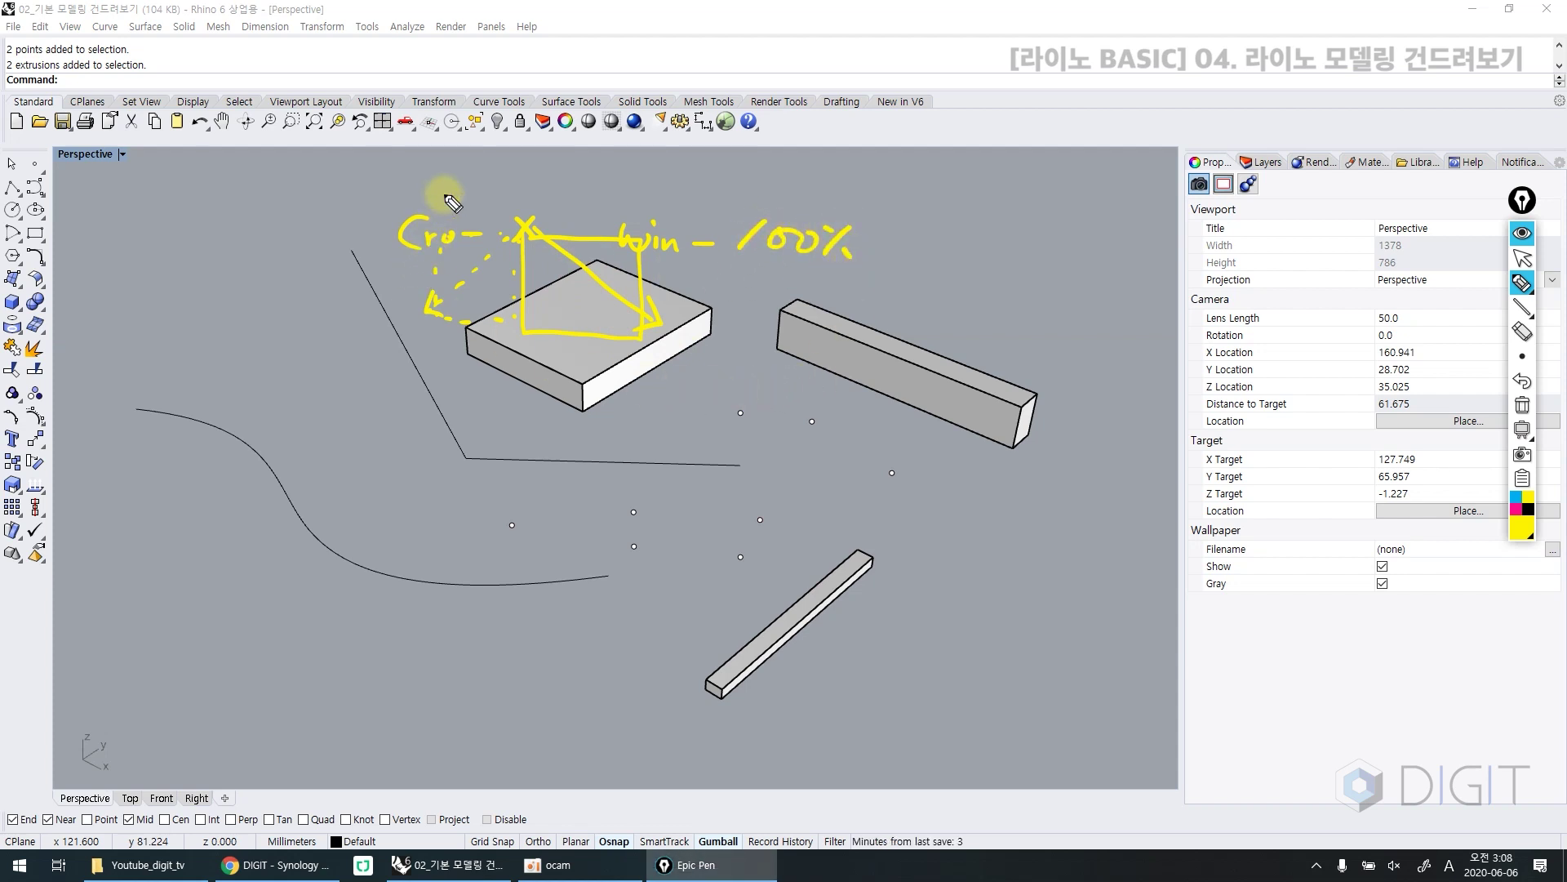
Handwrite a short note above the "Cro" label and clear all pen annotations.
{"action": "left_click_drag", "start_coordinate": [445, 168], "coordinate": [462, 192]}
{"action": "mouse_move", "coordinate": [437, 195]}
{"action": "left_mouse_down"}
{"action": "mouse_move", "coordinate": [467, 210]}
{"action": "mouse_move", "coordinate": [474, 195]}
{"action": "left_mouse_up"}
{"action": "left_click_drag", "start_coordinate": [490, 170], "coordinate": [491, 186]}
{"action": "left_click_drag", "start_coordinate": [459, 205], "coordinate": [498, 202]}
{"action": "left_click_drag", "start_coordinate": [485, 204], "coordinate": [488, 225]}
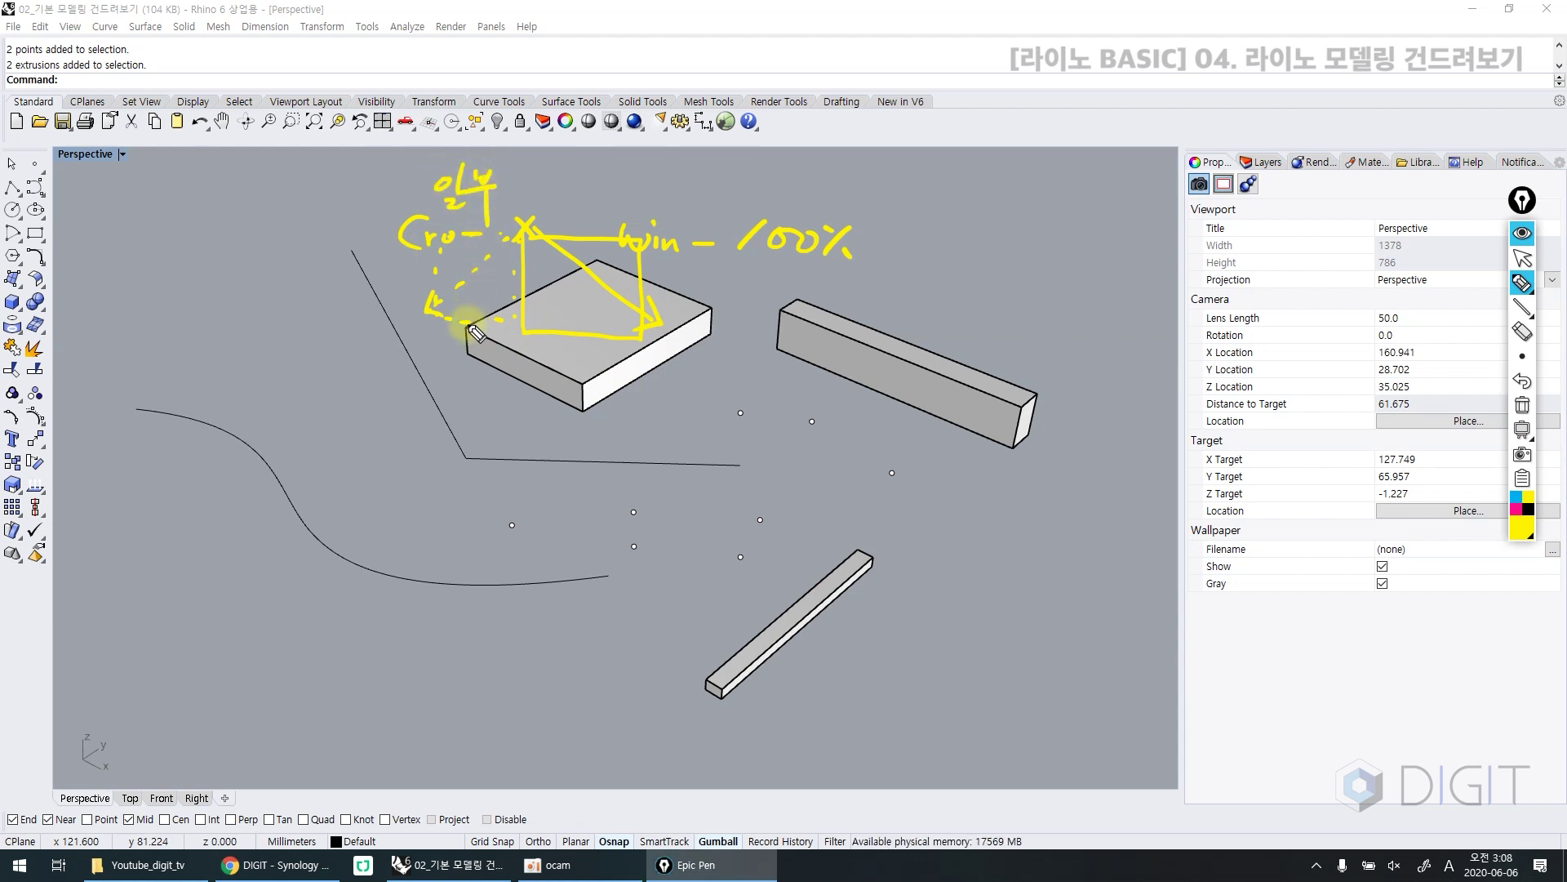
{"action": "key", "text": "ctrl+F1"}
Window-select the flat block, crossing-select both upper blocks with the polyline, and clear each selection.
{"action": "left_click_drag", "start_coordinate": [448, 214], "coordinate": [793, 430]}
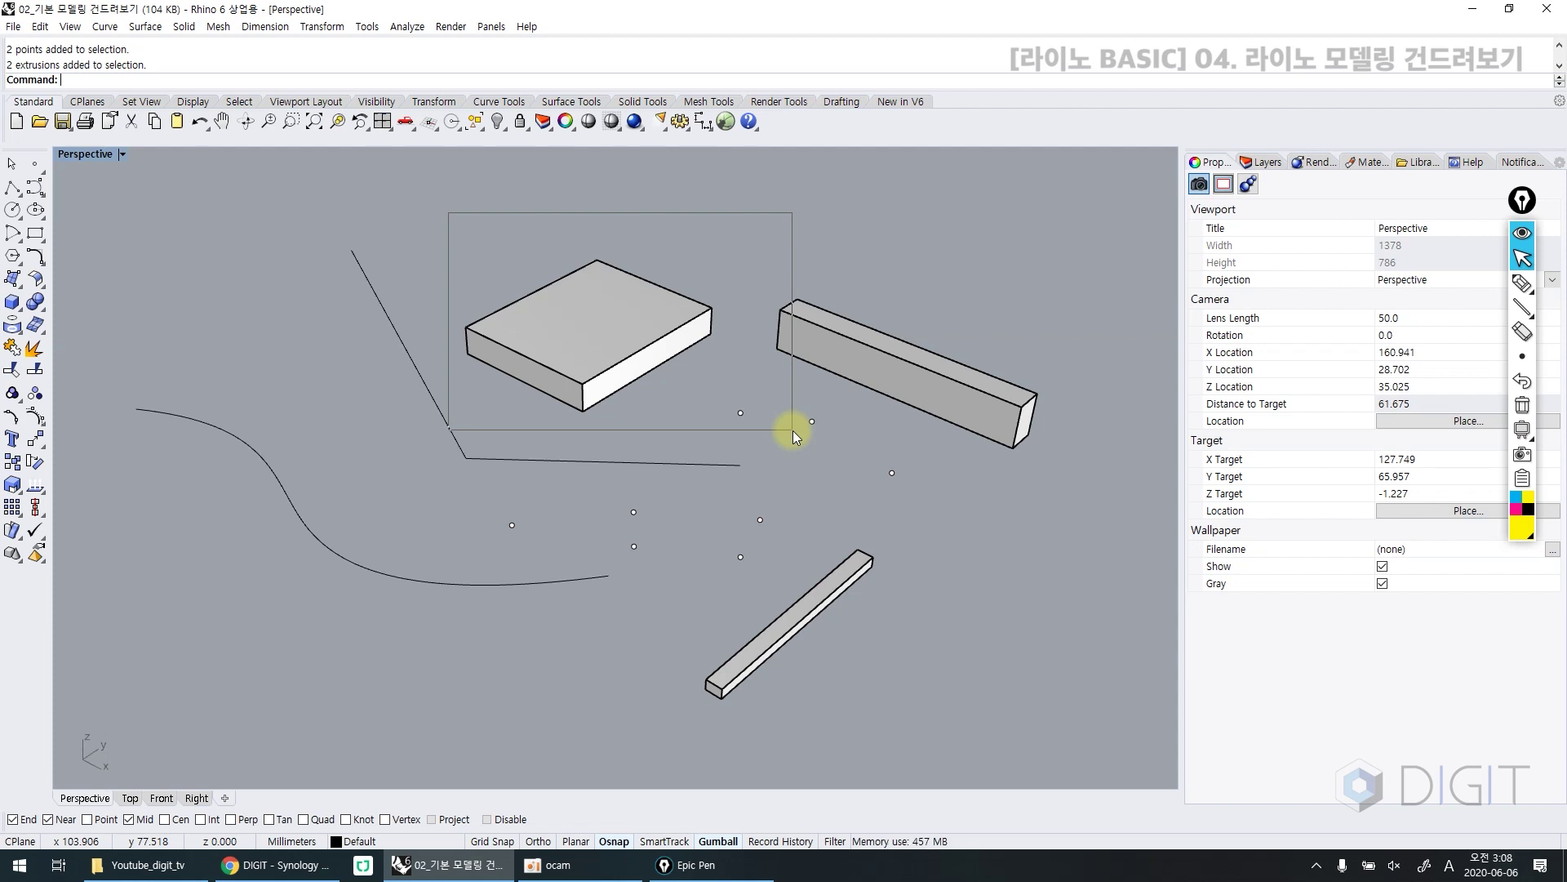
{"action": "left_click_drag", "start_coordinate": [793, 430], "coordinate": [792, 430]}
{"action": "key", "text": "Escape"}
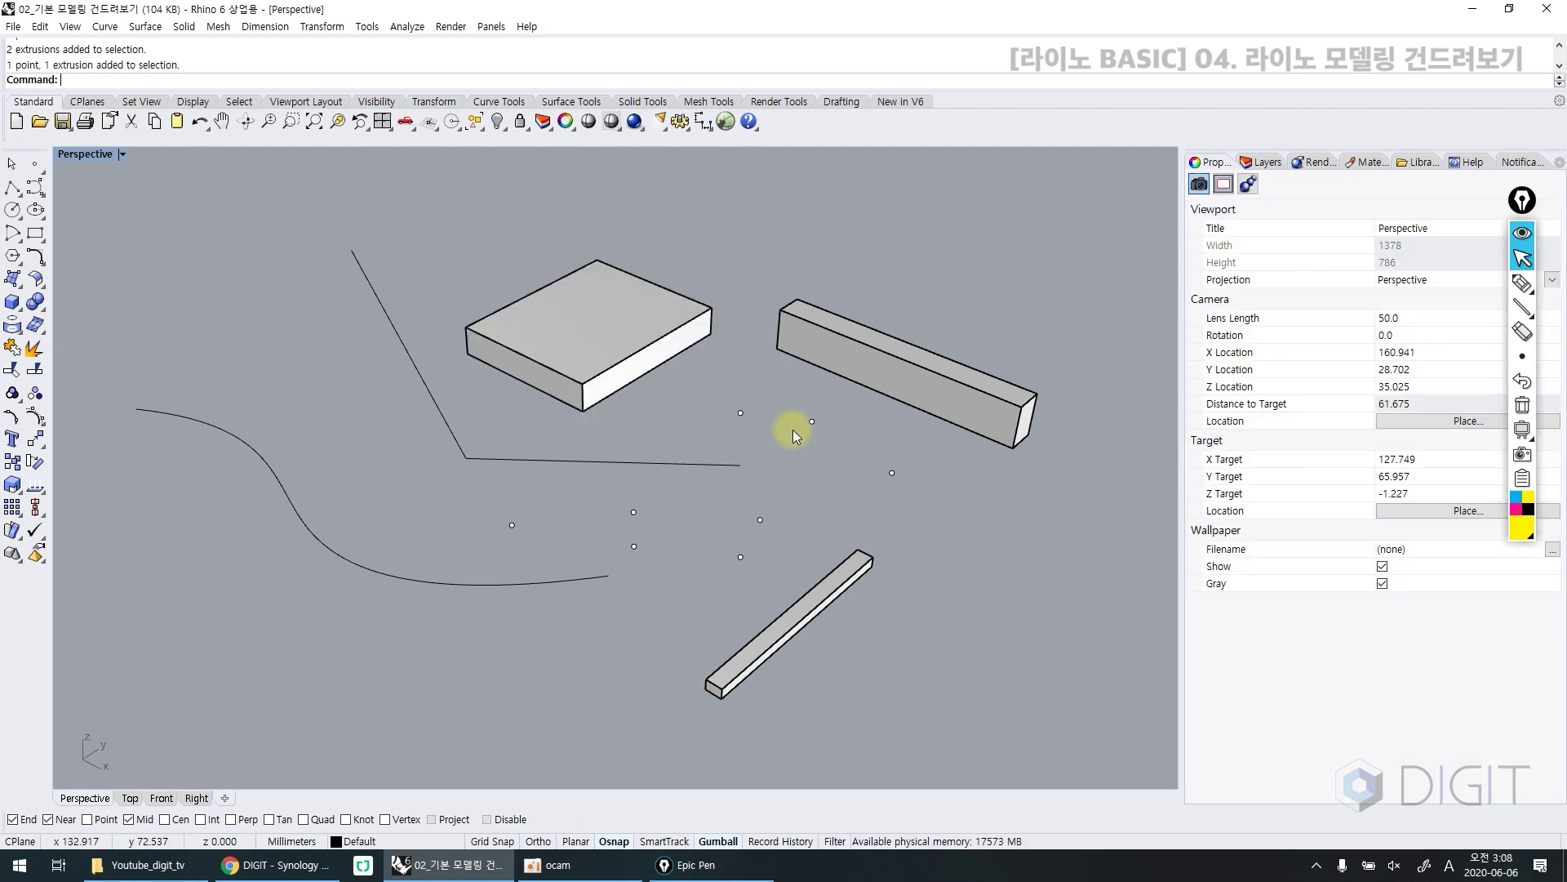
{"action": "left_click_drag", "start_coordinate": [778, 216], "coordinate": [401, 402]}
{"action": "left_click_drag", "start_coordinate": [400, 402], "coordinate": [400, 403]}
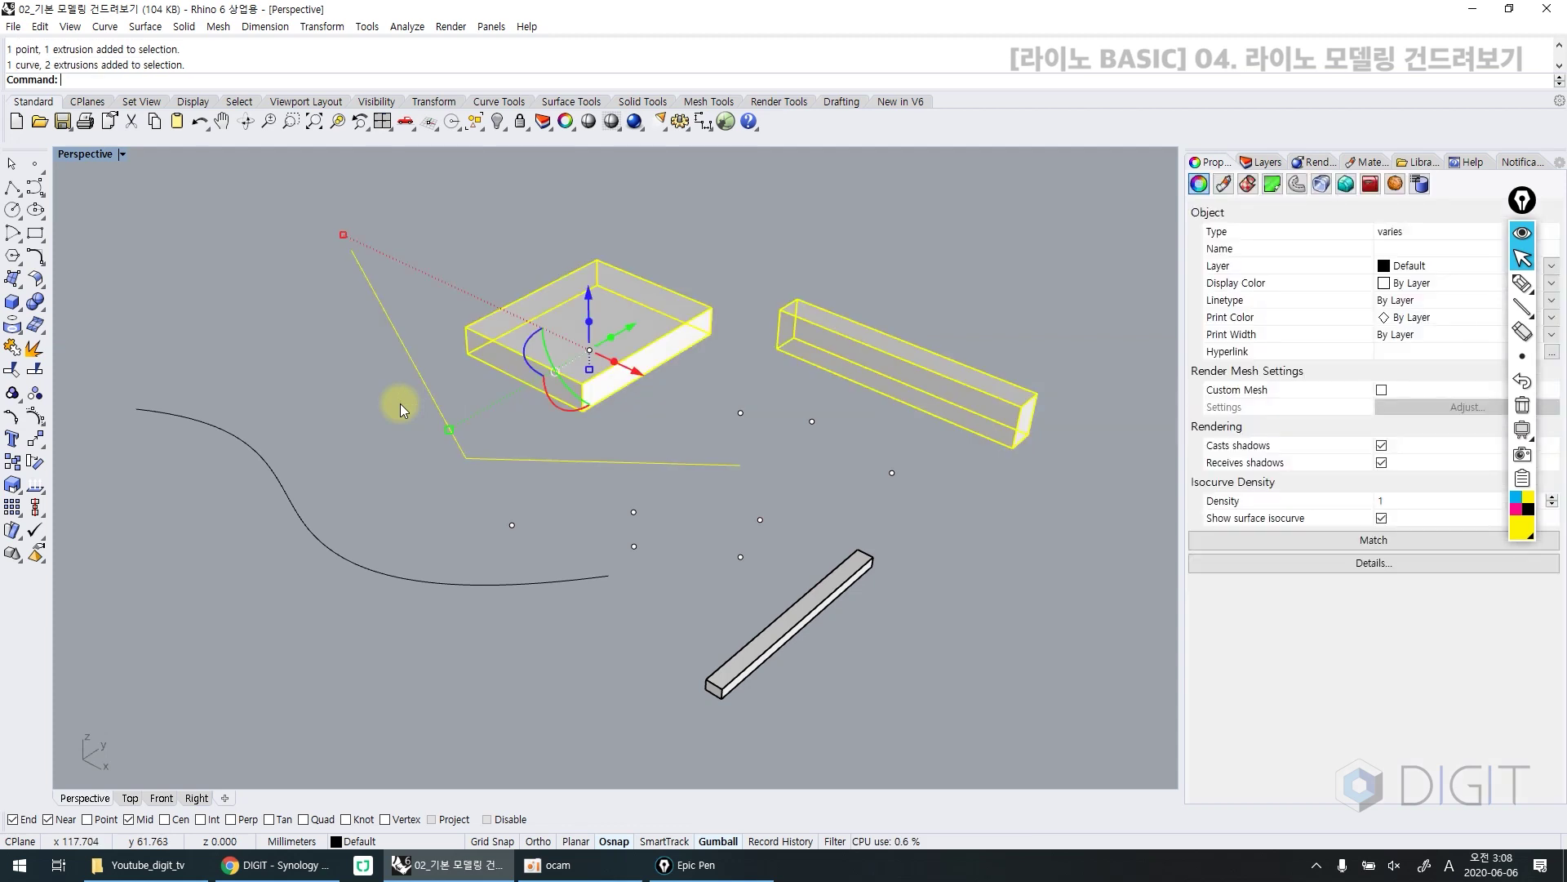
{"action": "key", "text": "Escape"}
Window-select the flat block with nearby points, crossing-select it with both curves, and clear each selection.
{"action": "left_click_drag", "start_coordinate": [457, 211], "coordinate": [794, 523]}
{"action": "key", "text": "Escape"}
{"action": "left_click_drag", "start_coordinate": [766, 286], "coordinate": [289, 519]}
{"action": "key", "text": "Escape"}
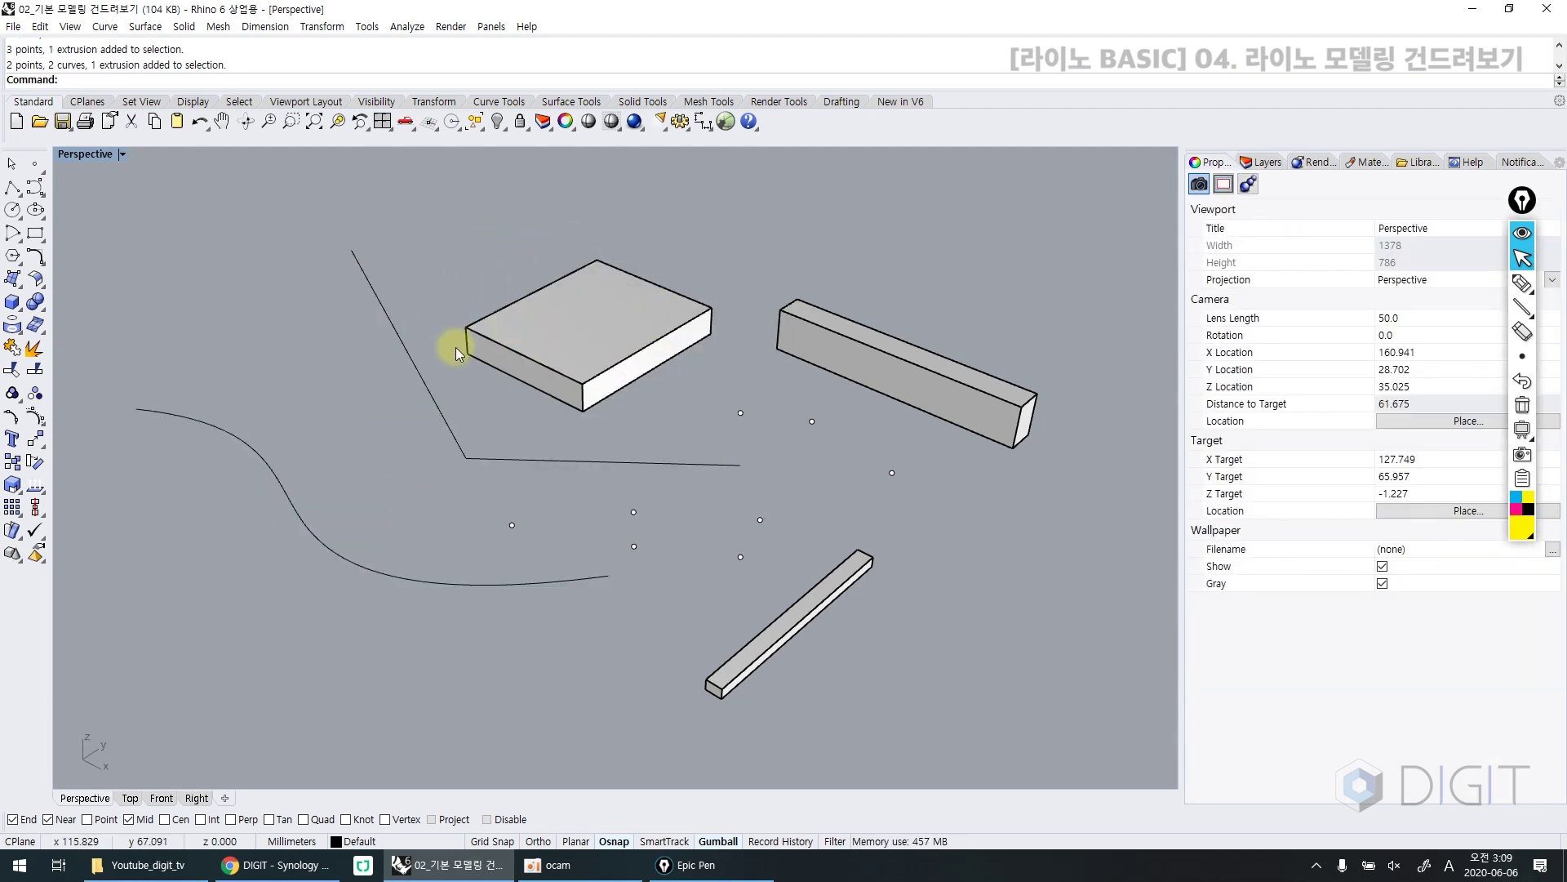
Try a window selection over only the flat block's near-left corner, crossing-select the same area, and clear the selection.
{"action": "left_click_drag", "start_coordinate": [442, 280], "coordinate": [527, 376]}
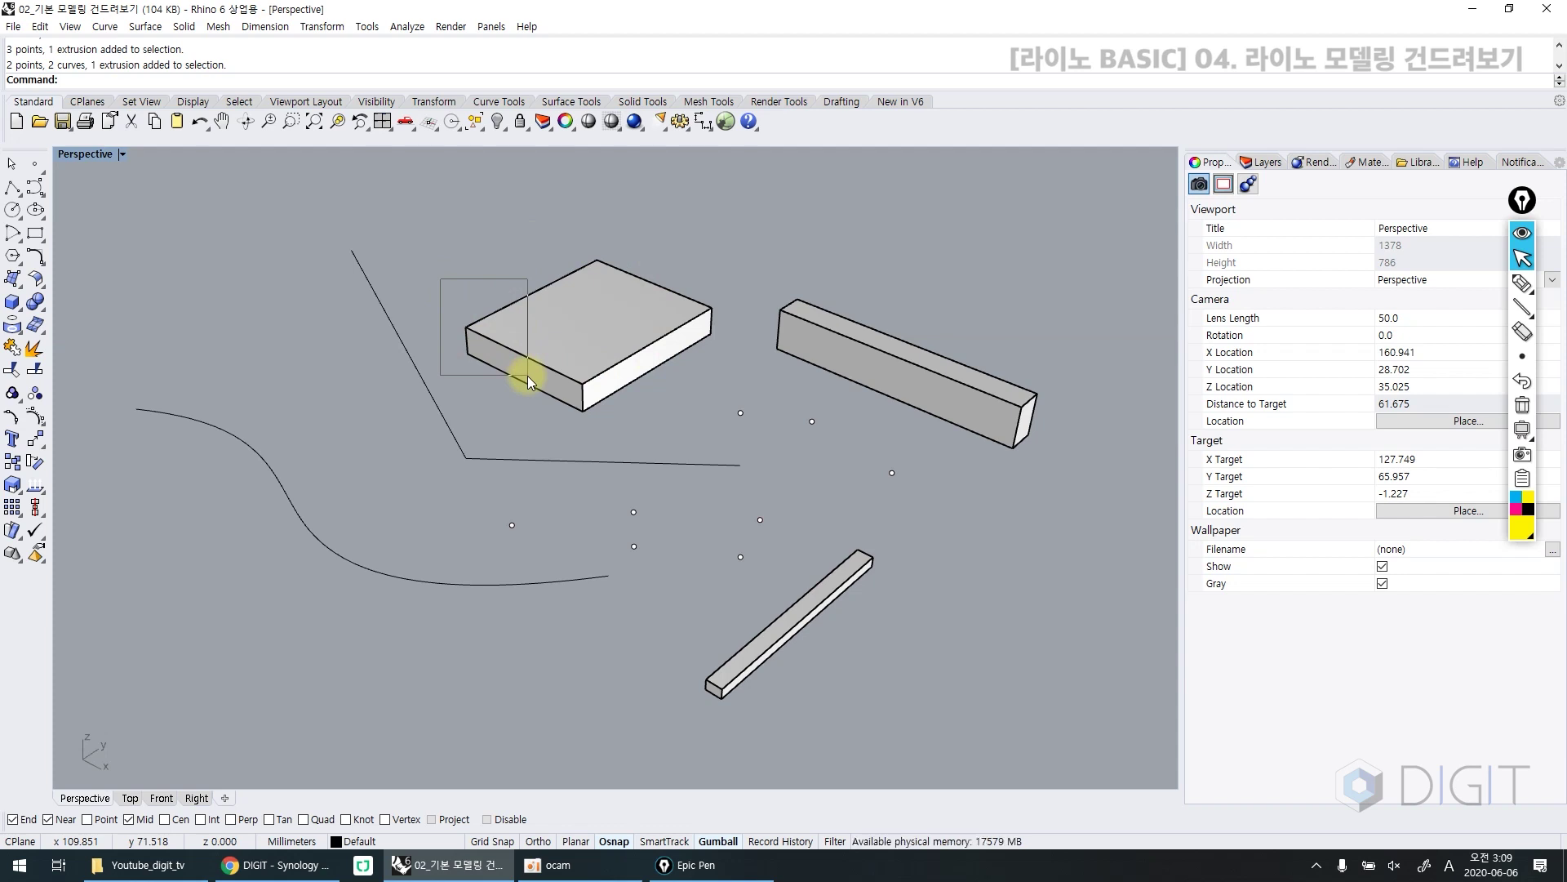
{"action": "left_click_drag", "start_coordinate": [528, 376], "coordinate": [529, 375]}
{"action": "left_click_drag", "start_coordinate": [527, 283], "coordinate": [442, 374]}
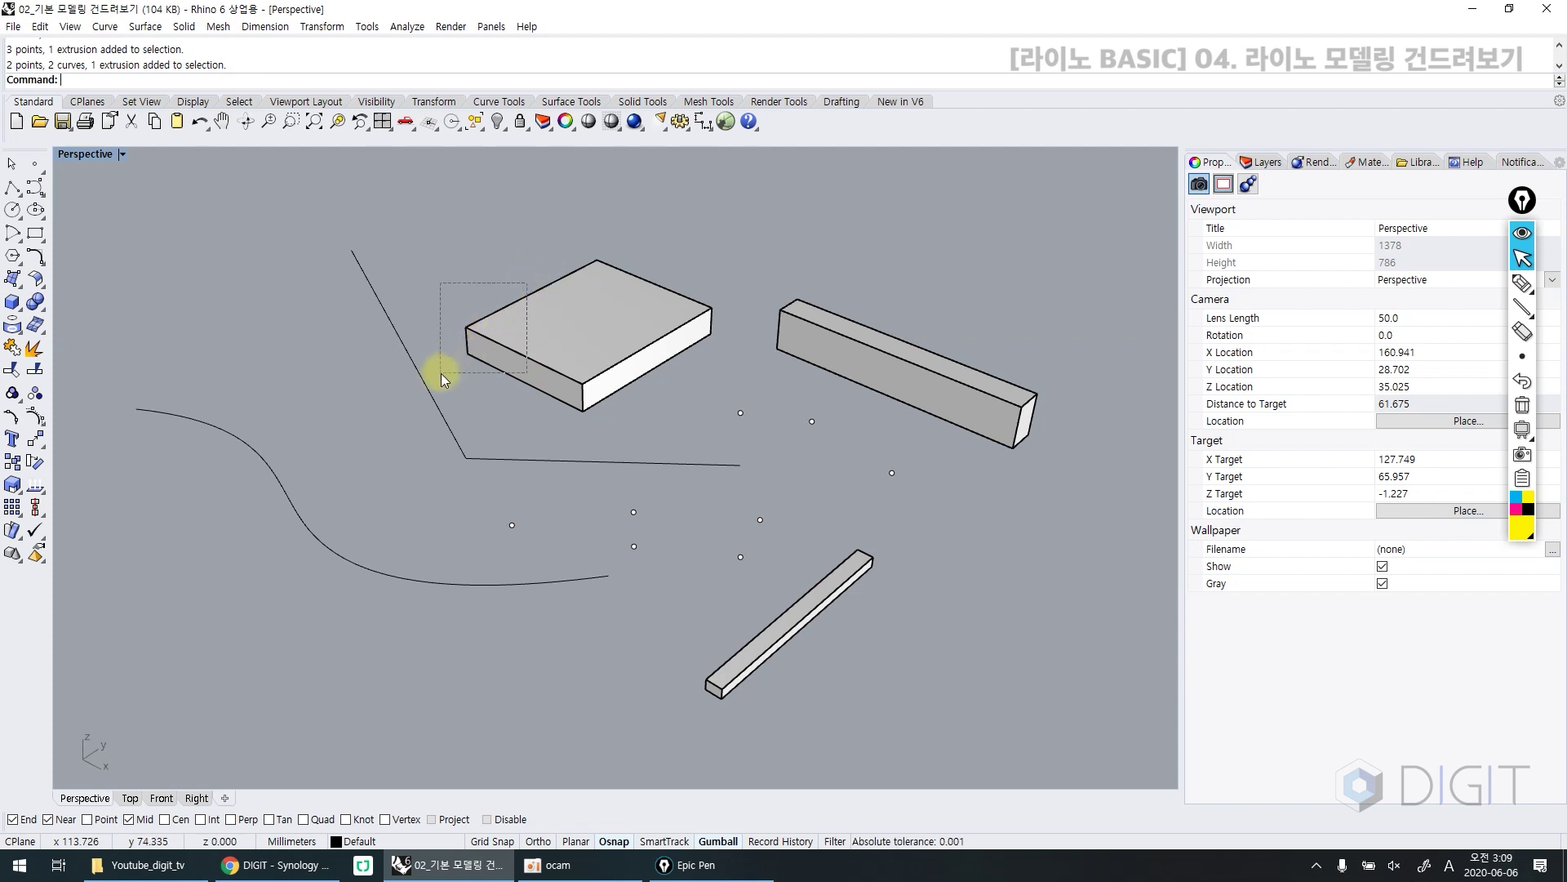
{"action": "left_click_drag", "start_coordinate": [441, 374], "coordinate": [442, 374]}
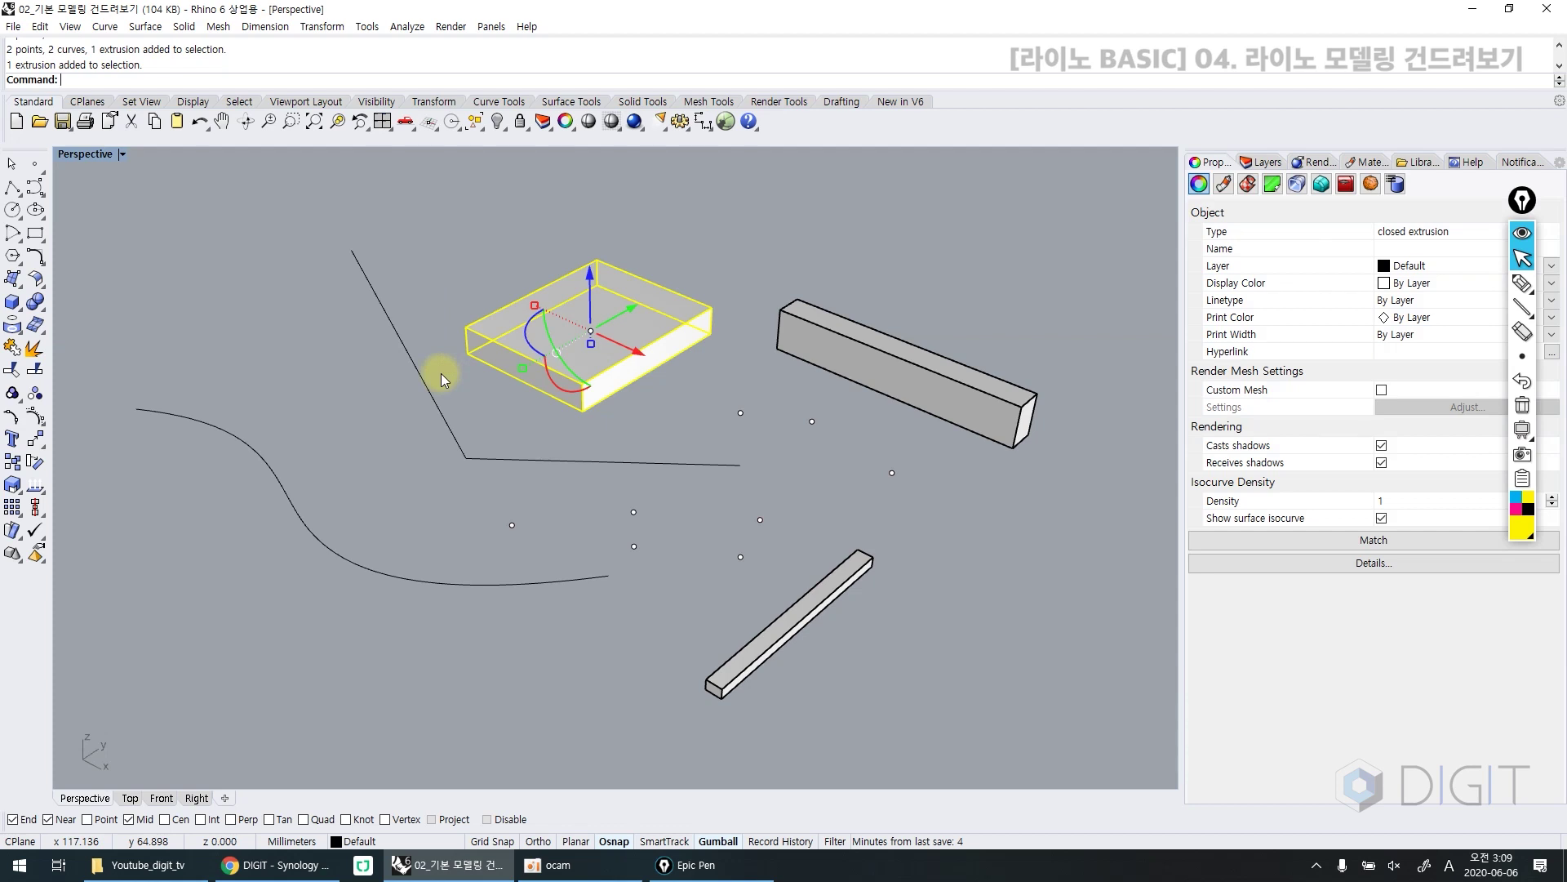
{"action": "key", "text": "Escape"}
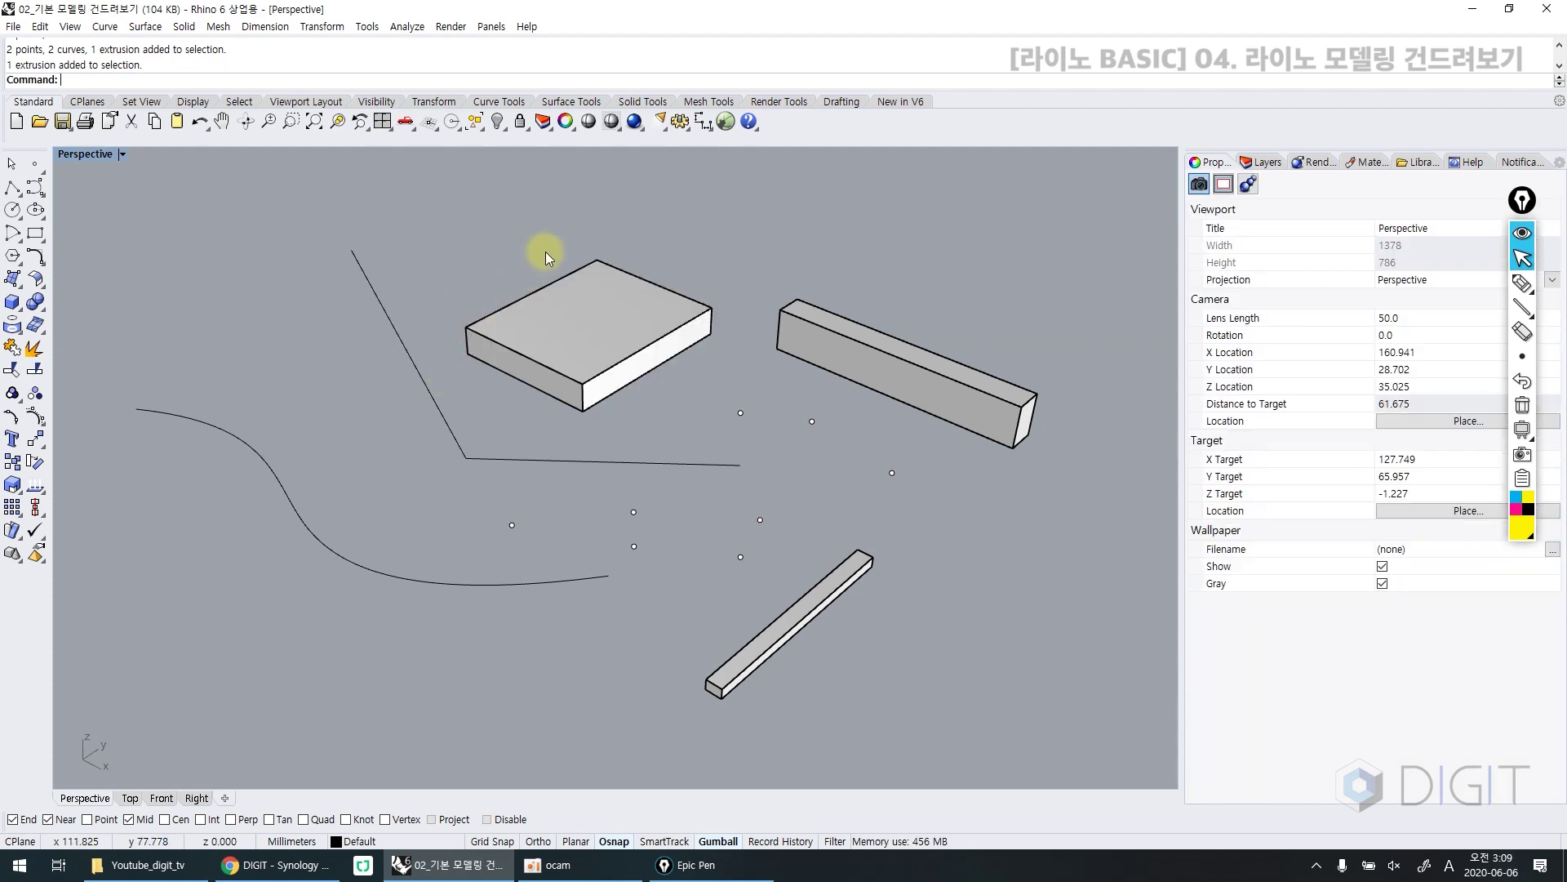
Repeat the crossing and window selections around the flat block's left side.
{"action": "left_click_drag", "start_coordinate": [546, 251], "coordinate": [412, 394]}
{"action": "key", "text": "Escape"}
{"action": "left_click_drag", "start_coordinate": [443, 247], "coordinate": [540, 425]}
Create a small solid box between the S-shaped curve and the polyline.
{"action": "key", "text": "shift+Right"}
{"action": "key", "text": "shift+Up"}
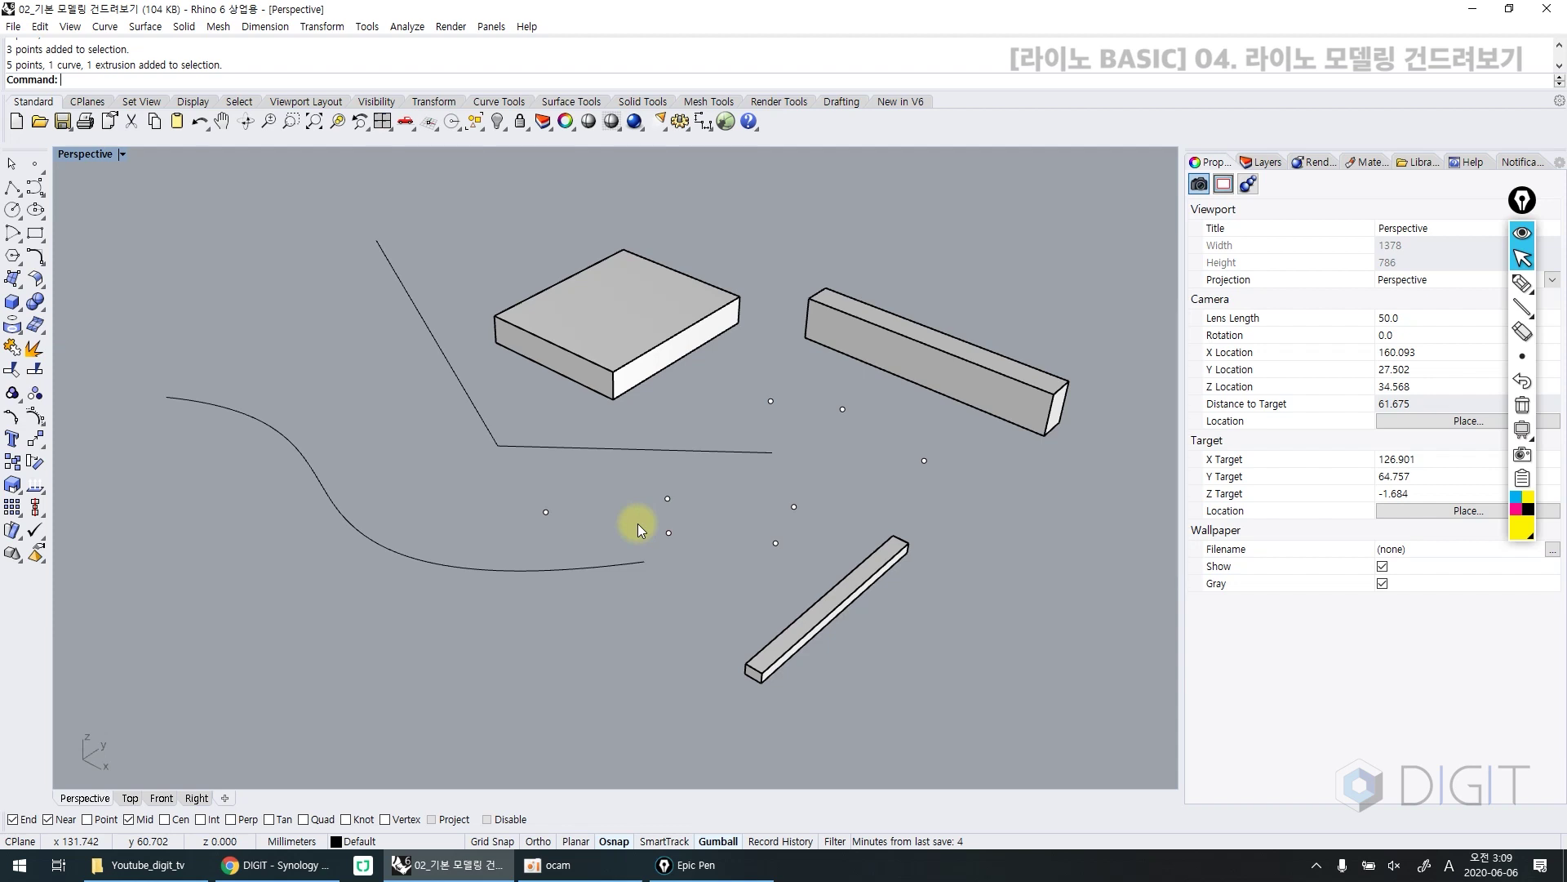
{"action": "right_click_drag", "start_coordinate": [626, 539], "coordinate": [676, 521], "text": "shift"}
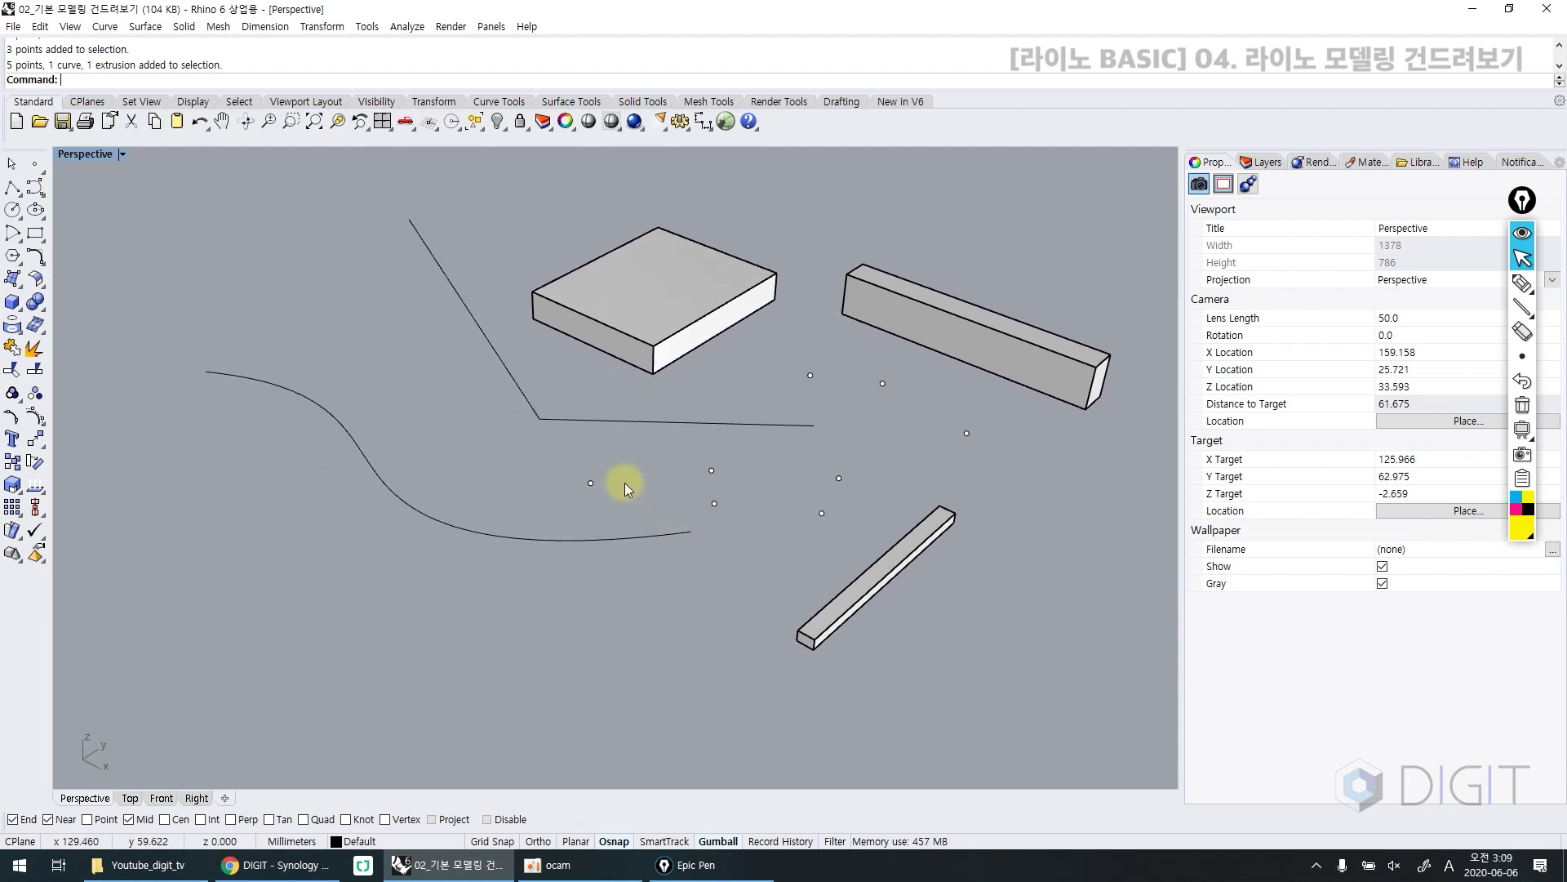
{"action": "left_click", "coordinate": [12, 302]}
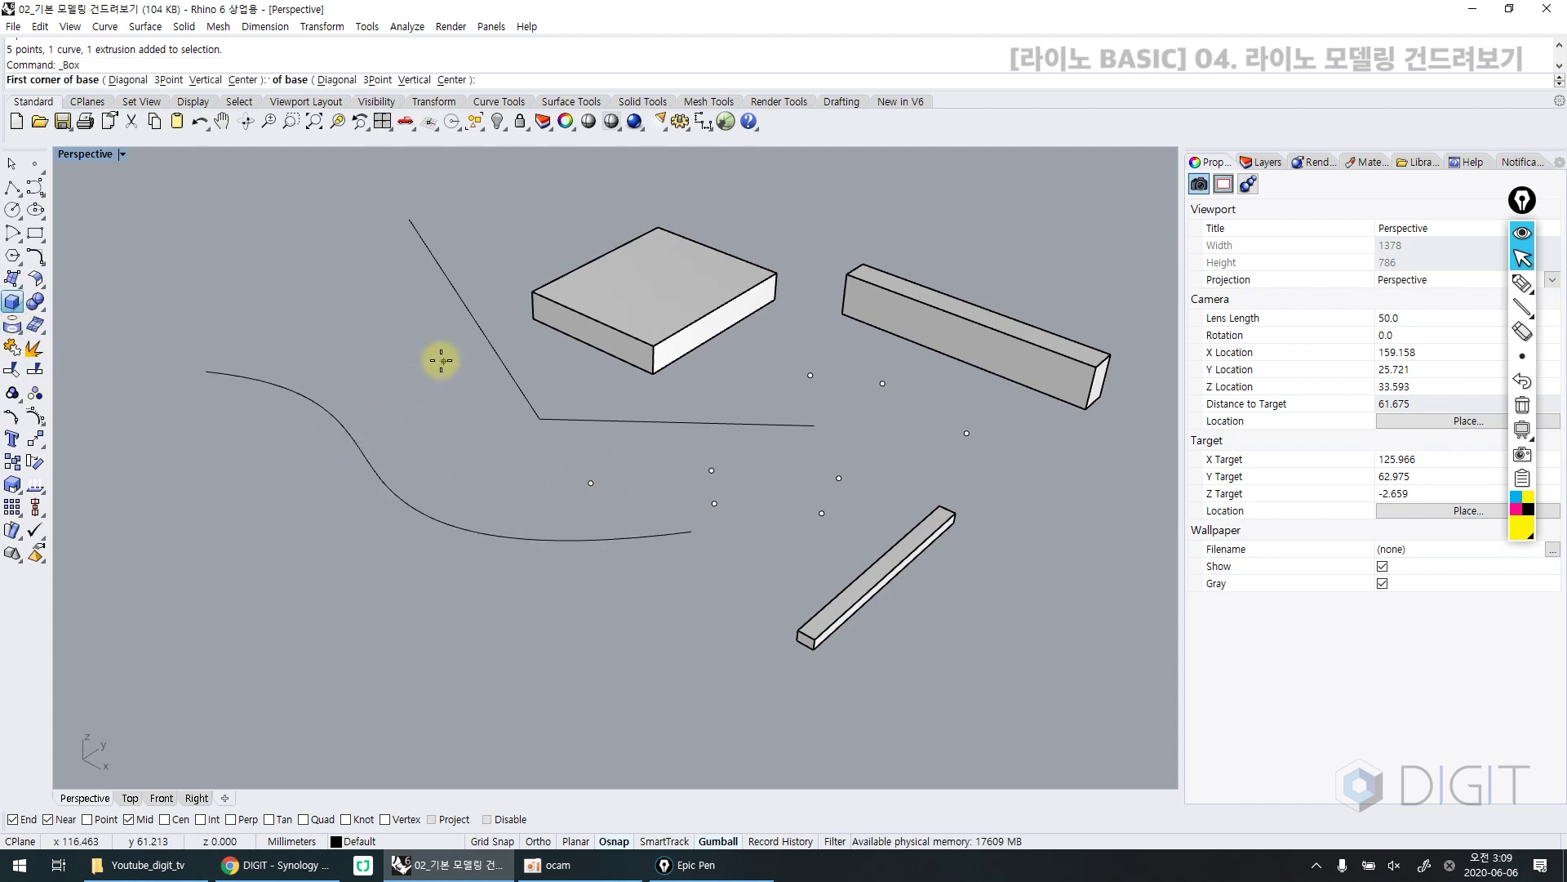
{"action": "left_click", "coordinate": [385, 424]}
{"action": "left_click", "coordinate": [393, 409]}
Copy the small box three times onto its own position, using its front bottom corner as the base point.
{"action": "scroll", "coordinate": [393, 407], "scroll_direction": "up", "scroll_amount": 5}
{"action": "left_click", "coordinate": [401, 408]}
{"action": "type", "text": "copy"}
{"action": "key", "text": "Return"}
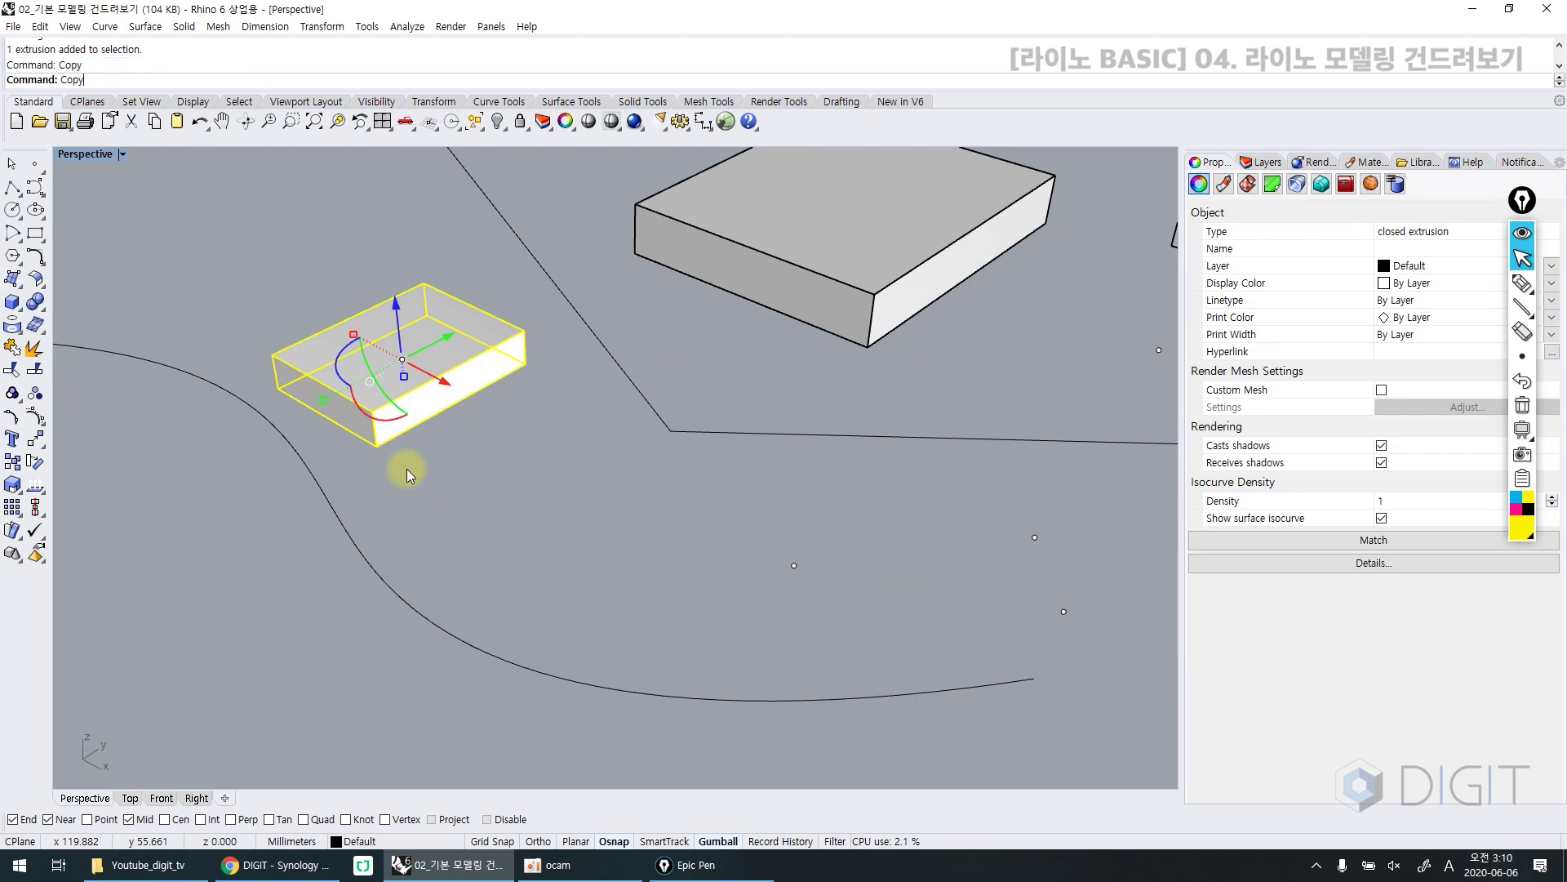
{"action": "left_click", "coordinate": [377, 445]}
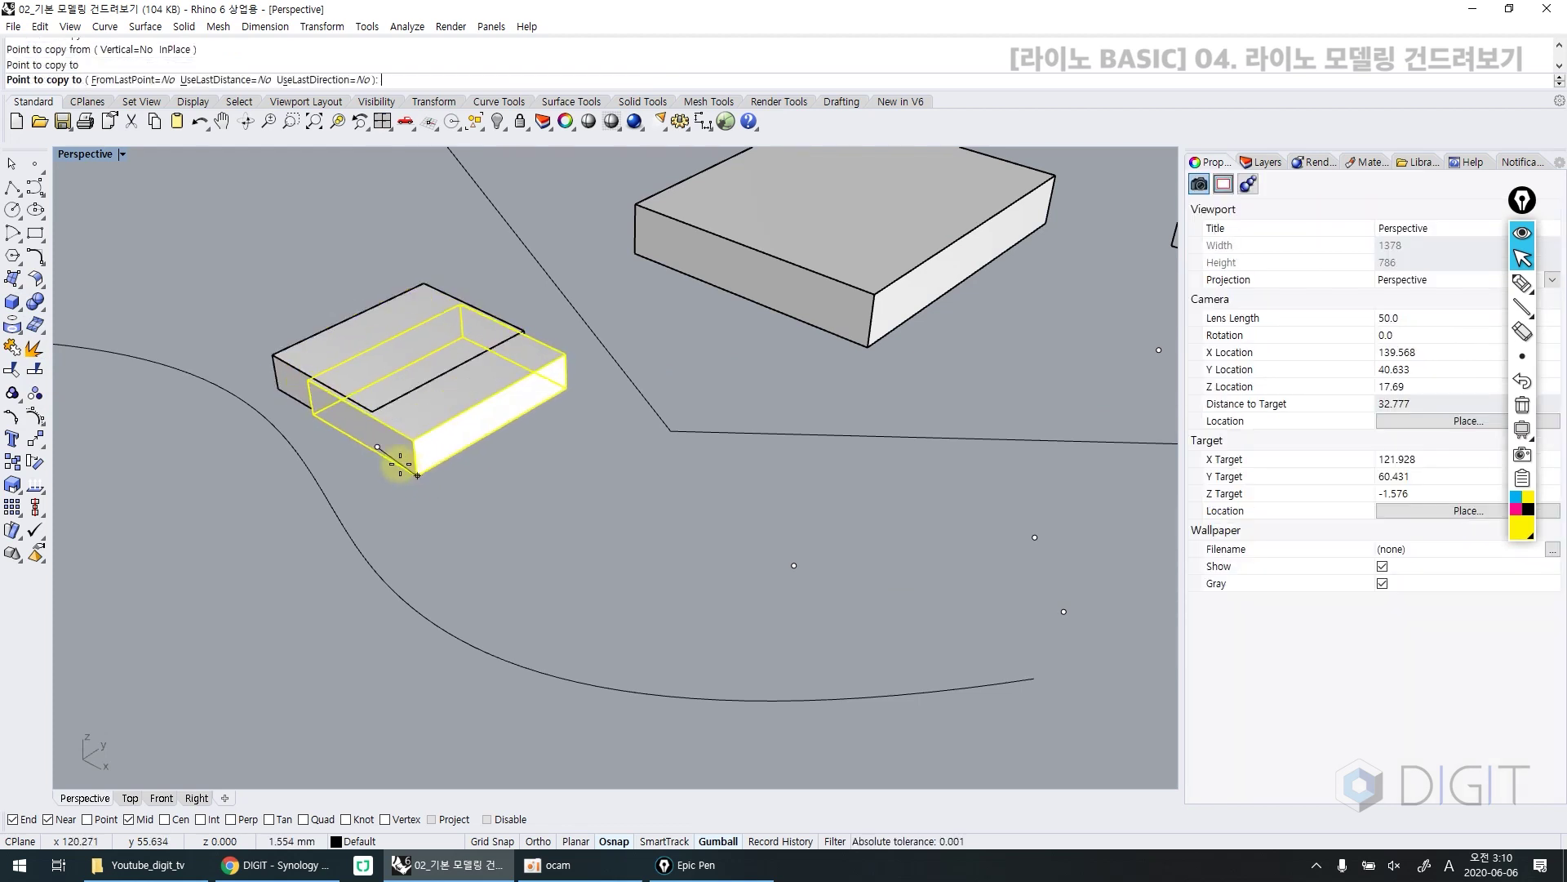
{"action": "key", "text": "Escape"}
{"action": "key", "text": "Escape"}
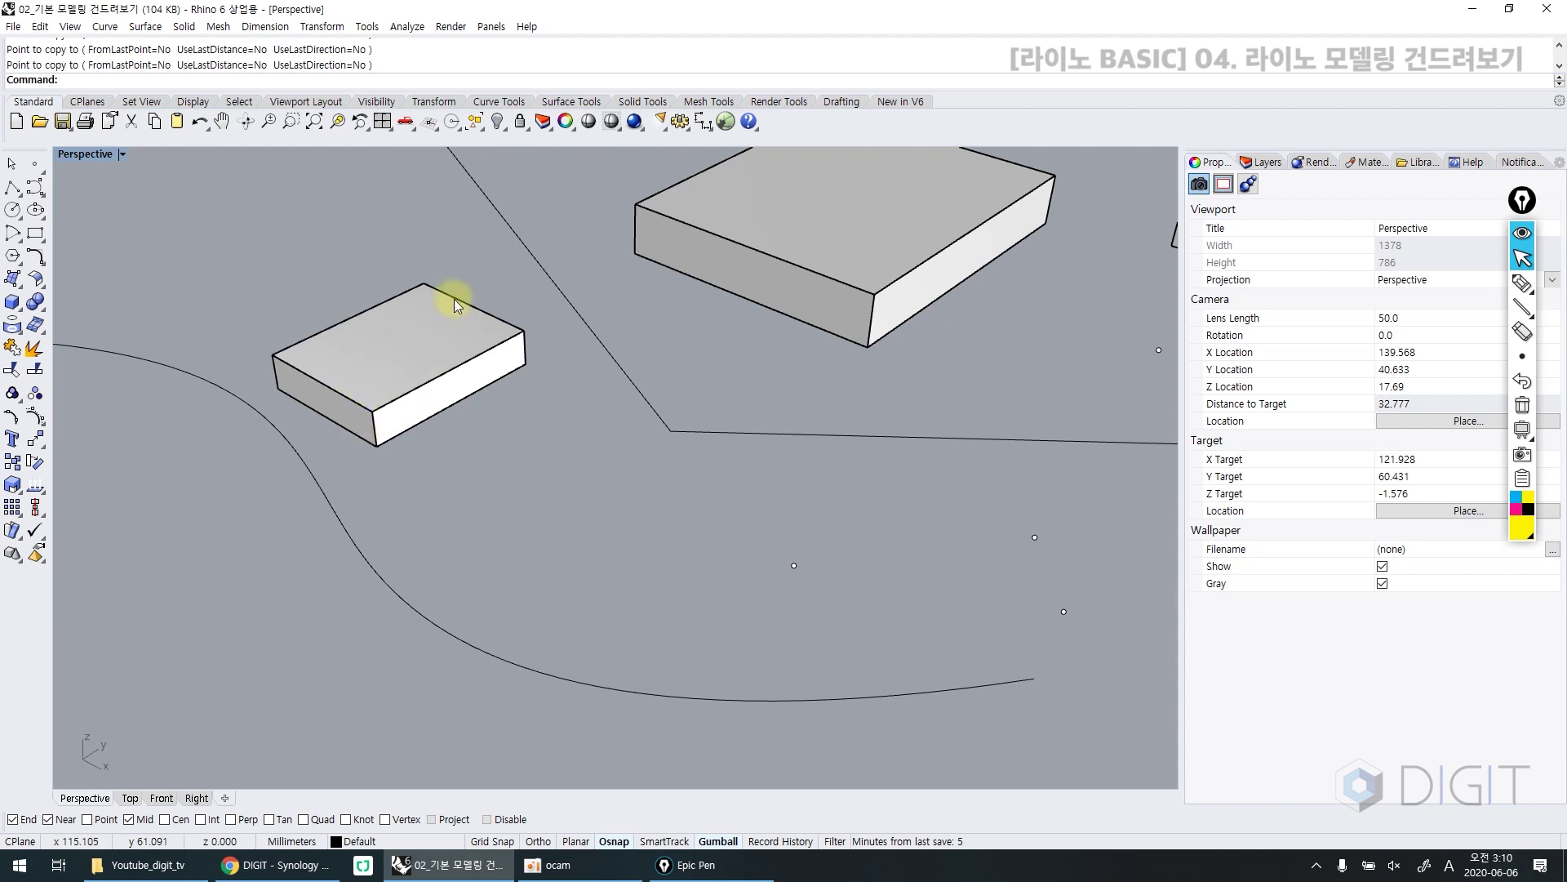
Crossing-select the stacked small boxes to check their count, and inspect them from the side.
{"action": "left_click_drag", "start_coordinate": [457, 268], "coordinate": [390, 310]}
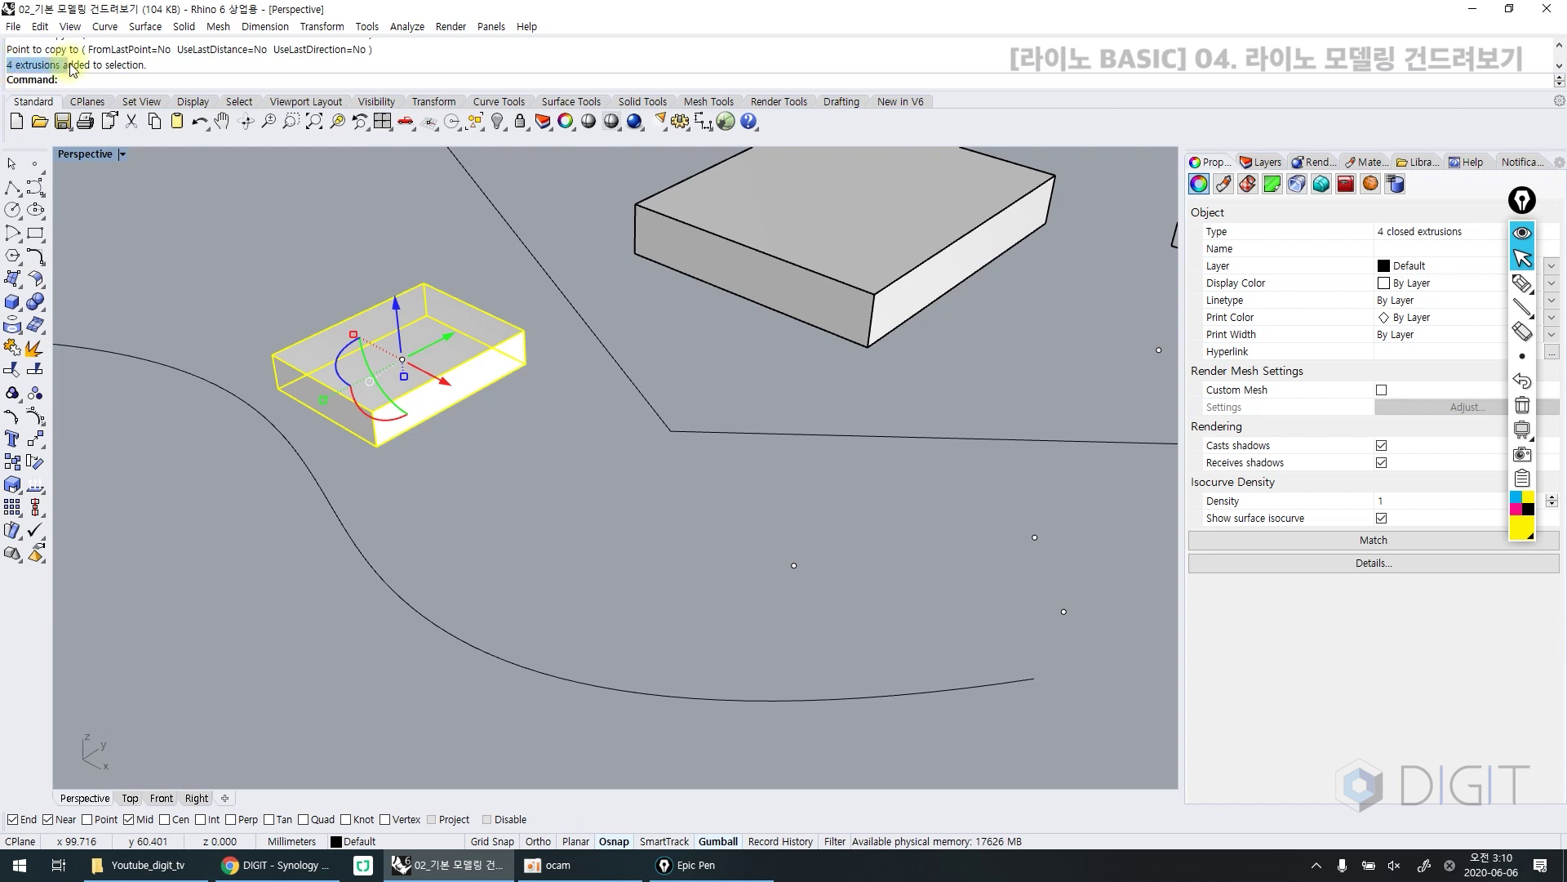
{"action": "left_click", "coordinate": [289, 258]}
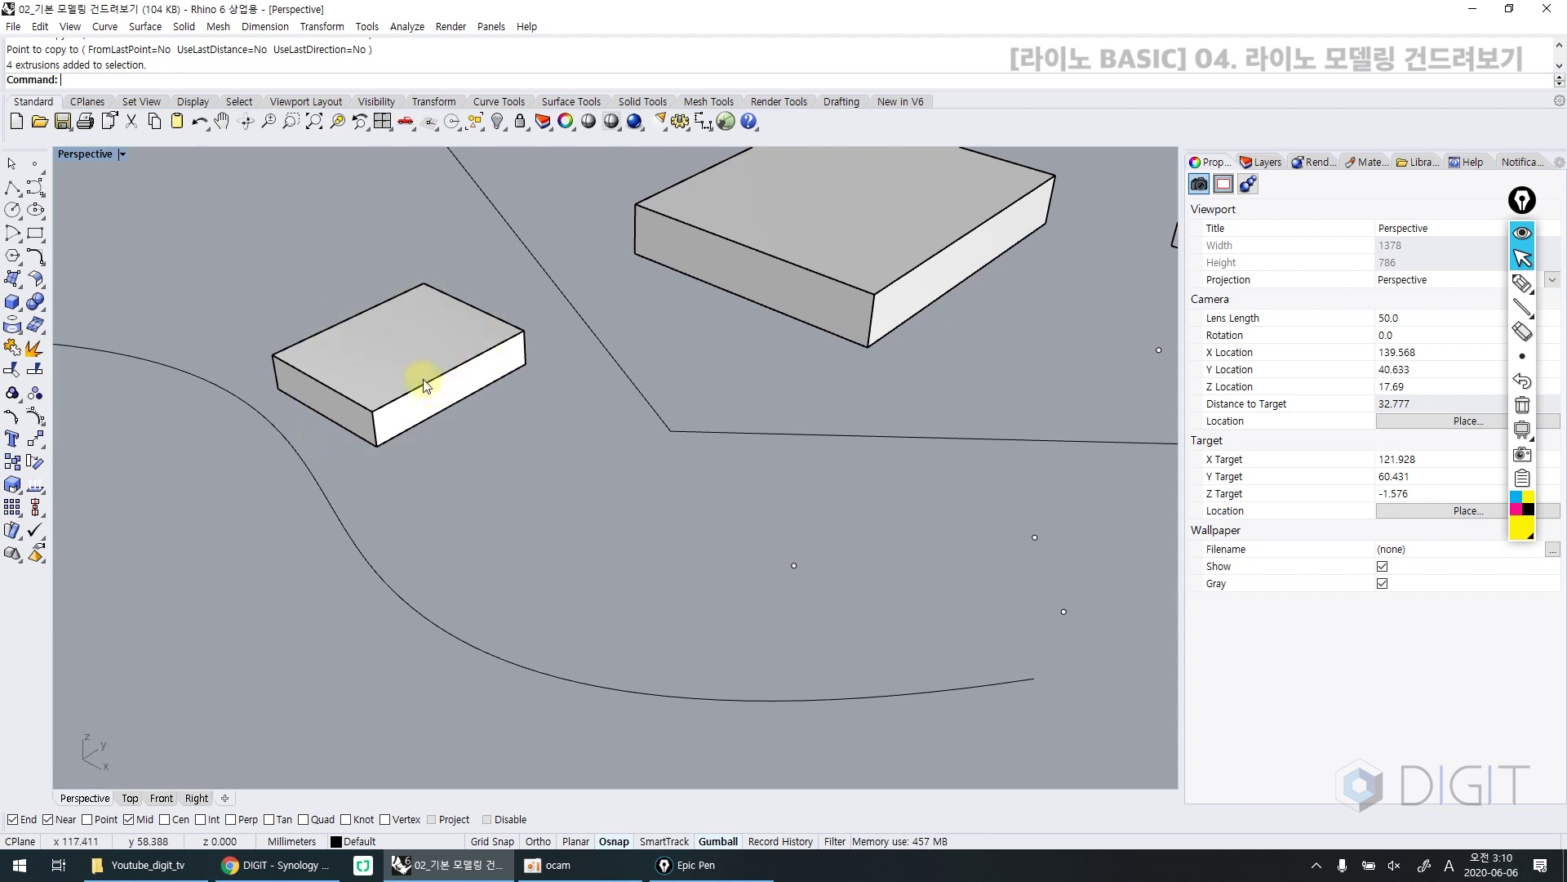
{"action": "scroll", "coordinate": [381, 413], "scroll_direction": "up", "scroll_amount": 5}
{"action": "scroll", "coordinate": [381, 391], "scroll_direction": "down", "scroll_amount": 4}
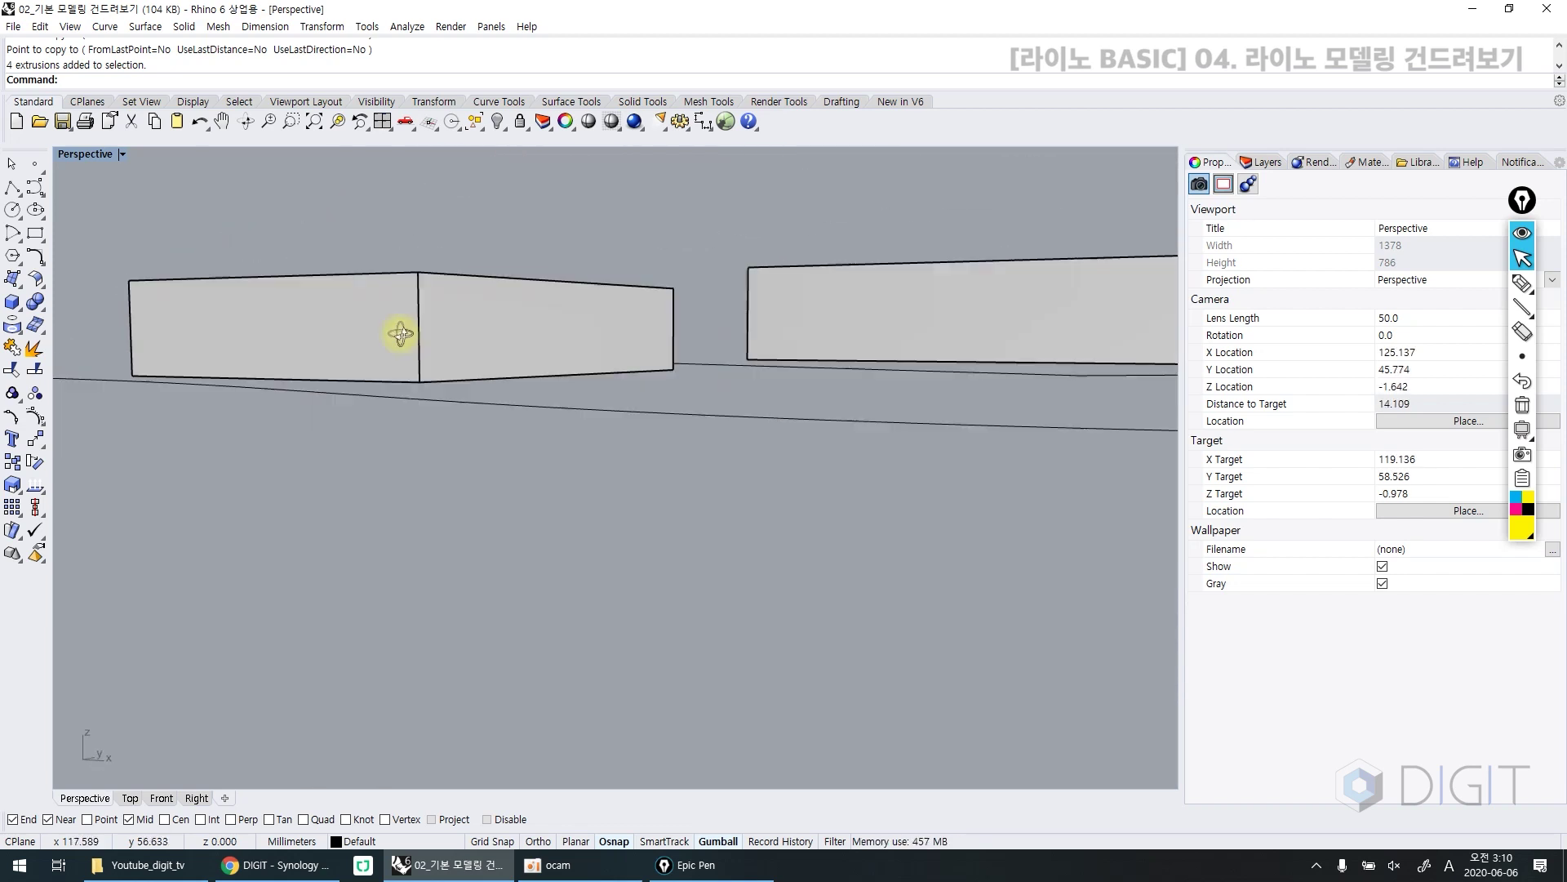
Examine the selection candidates at the stacked boxes, select the first extrusion, and clear the selection.
{"action": "left_click", "coordinate": [396, 369]}
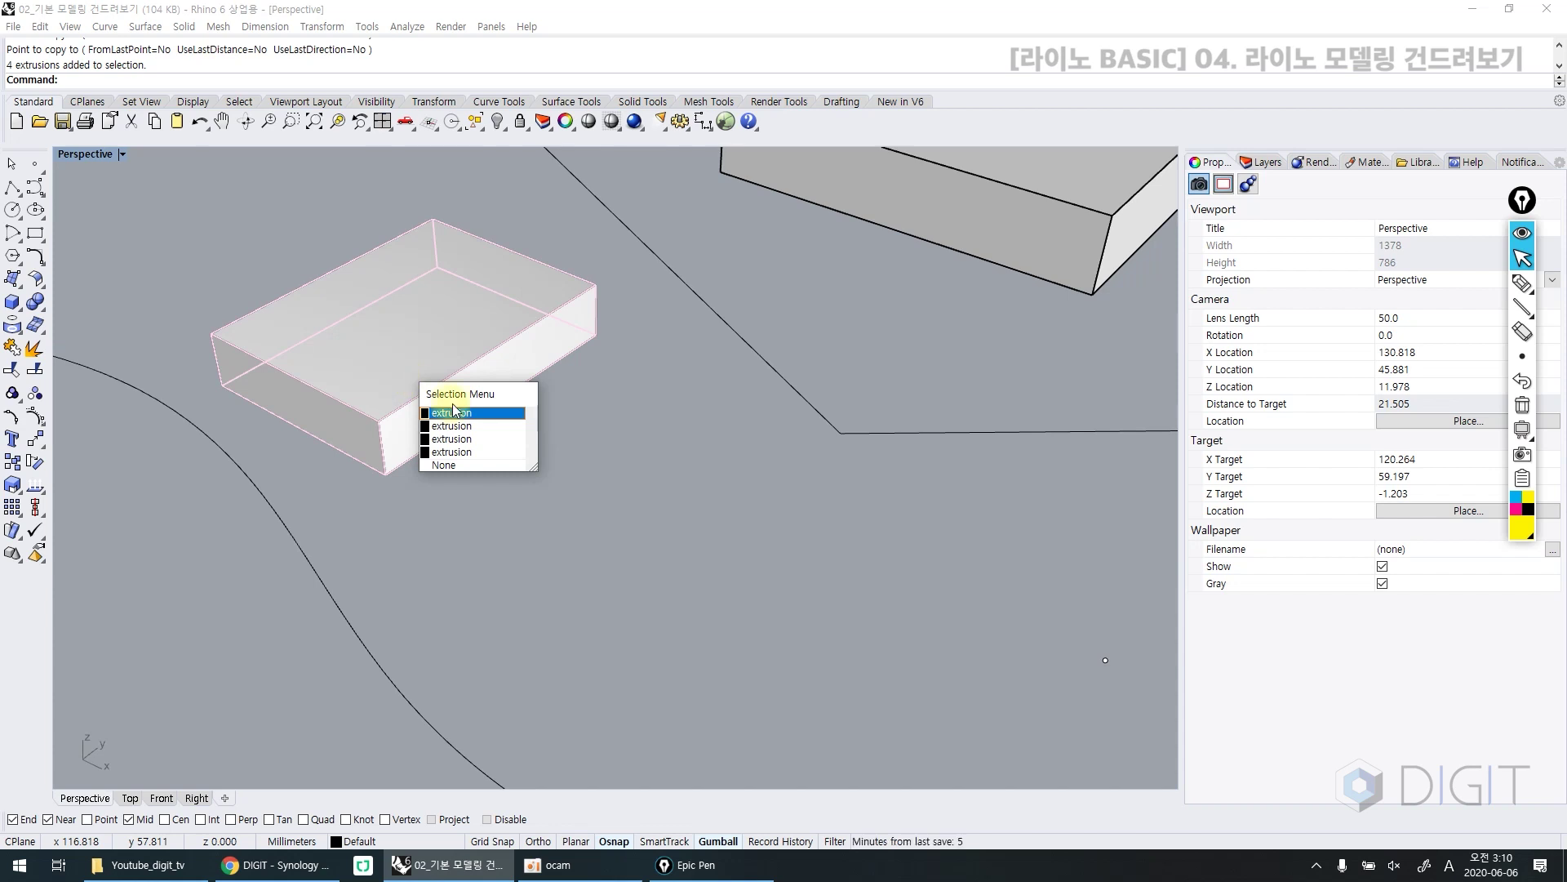
{"action": "left_click", "coordinate": [550, 405]}
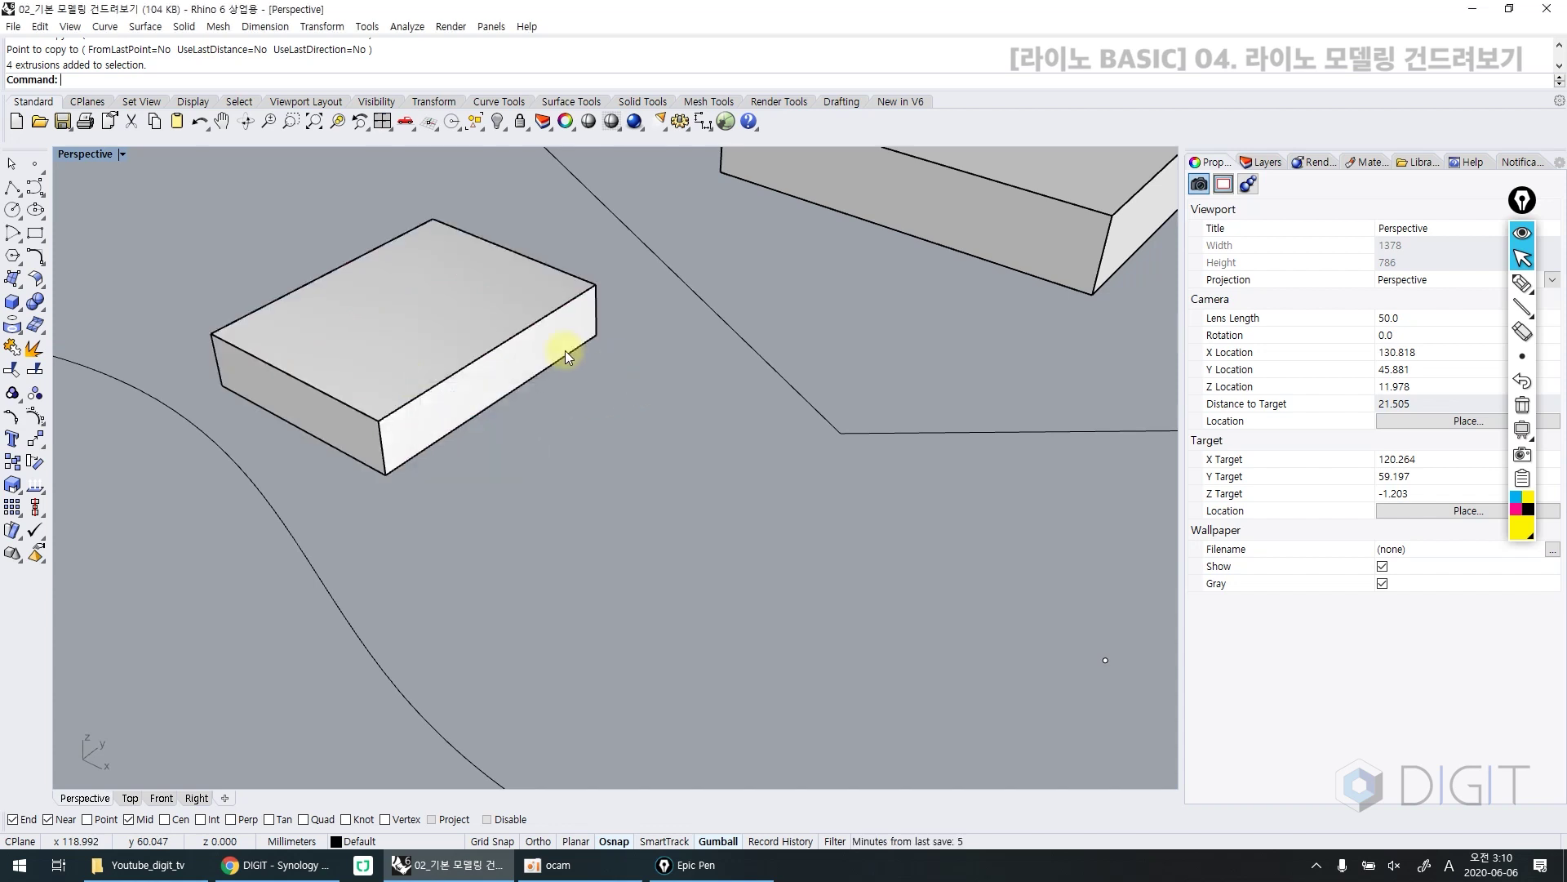
{"action": "left_click", "coordinate": [466, 316]}
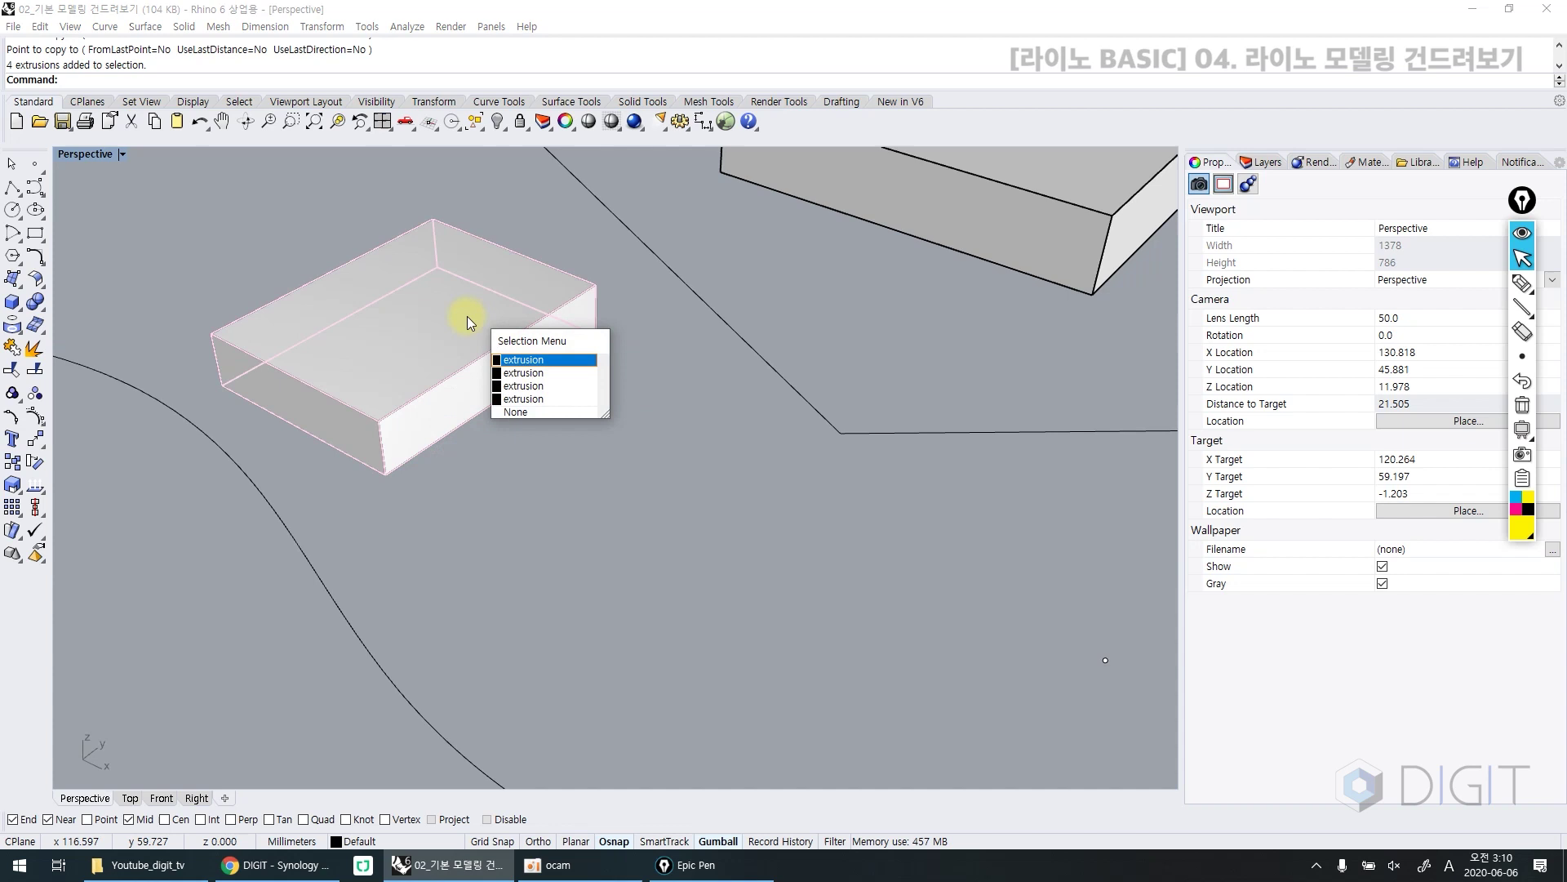
{"action": "left_click", "coordinate": [538, 360]}
{"action": "left_click", "coordinate": [515, 518]}
Move one of the stacked boxes along the X axis with the gumball, check the overlapping remainder, and undo the move.
{"action": "left_click", "coordinate": [506, 339]}
{"action": "left_click", "coordinate": [545, 375]}
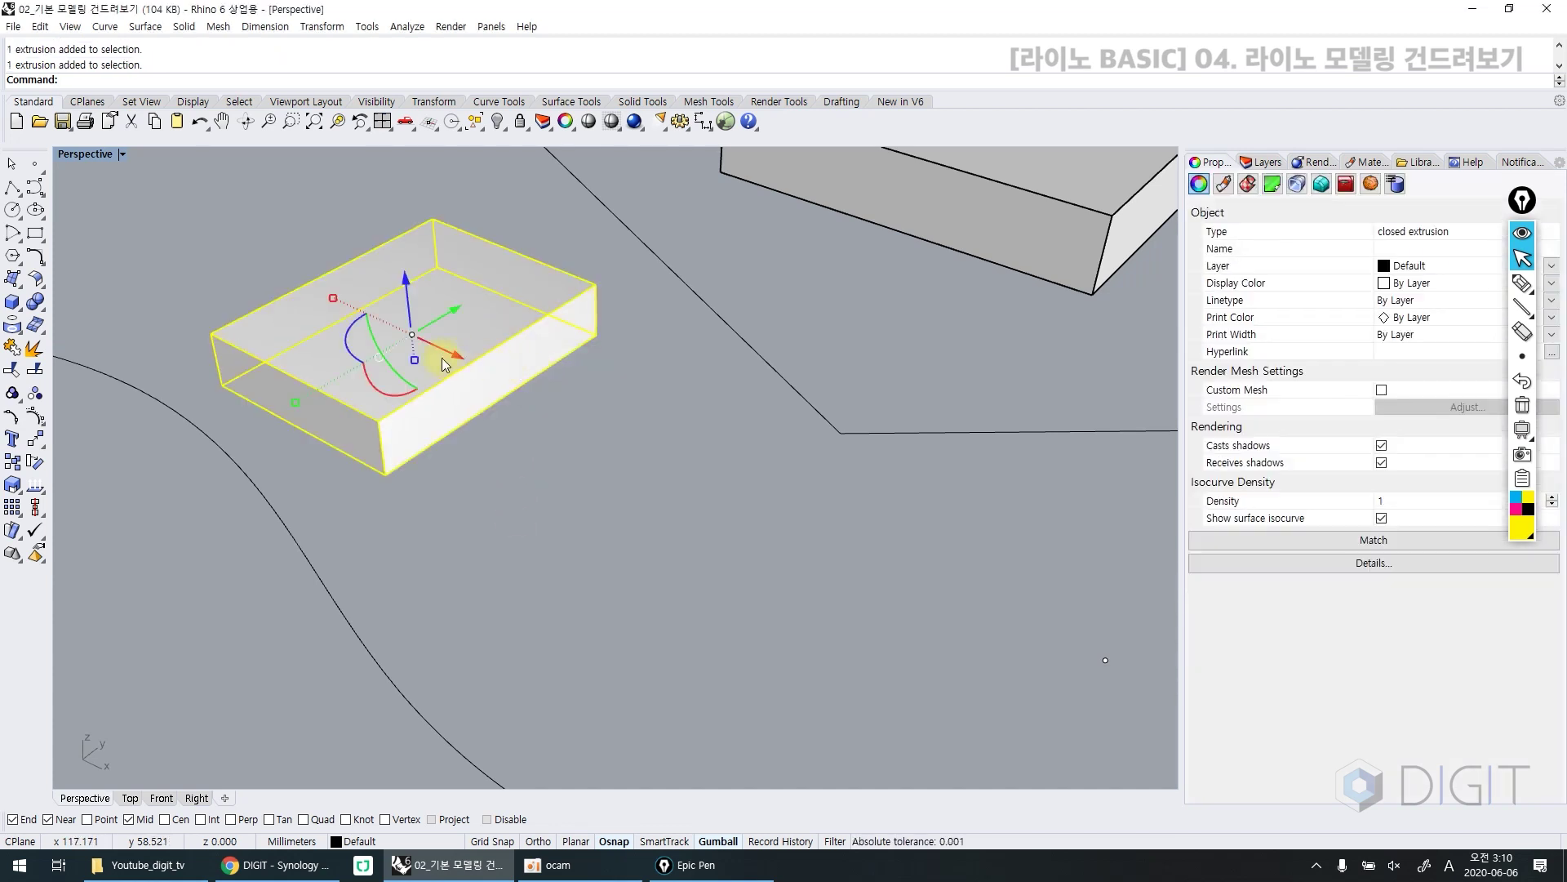
{"action": "left_click_drag", "start_coordinate": [446, 354], "coordinate": [376, 335]}
{"action": "left_click", "coordinate": [550, 461]}
{"action": "left_click", "coordinate": [515, 353]}
{"action": "left_click", "coordinate": [572, 388]}
{"action": "left_click", "coordinate": [572, 387]}
{"action": "key", "text": "ctrl+z"}
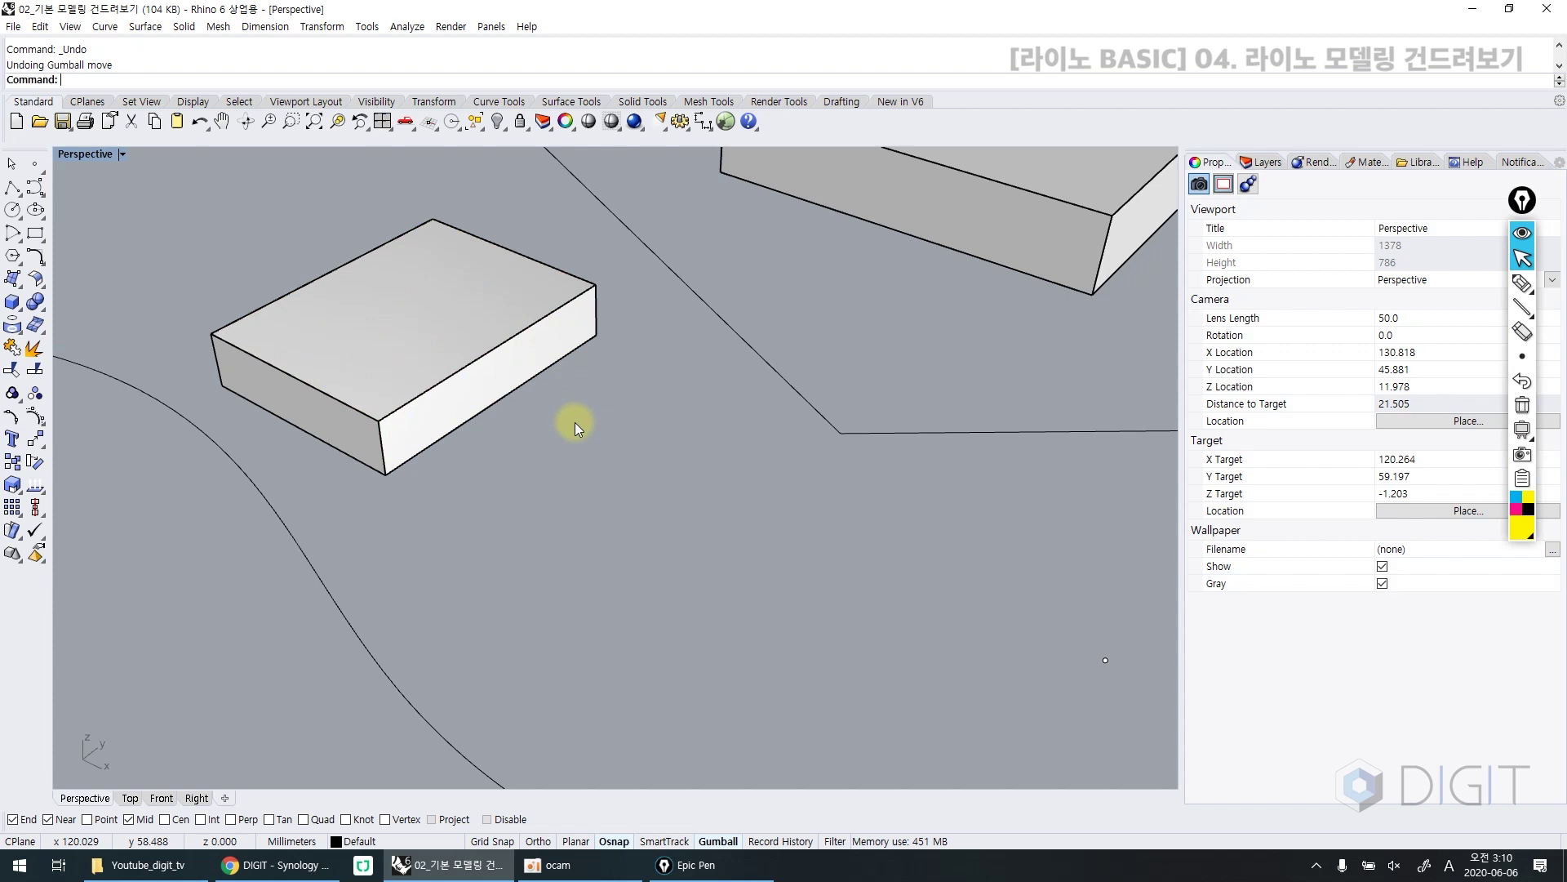
Delete one of the stacked boxes, select another from the overlapping candidates, and undo the deletion.
{"action": "scroll", "coordinate": [571, 404], "scroll_direction": "down", "scroll_amount": 5}
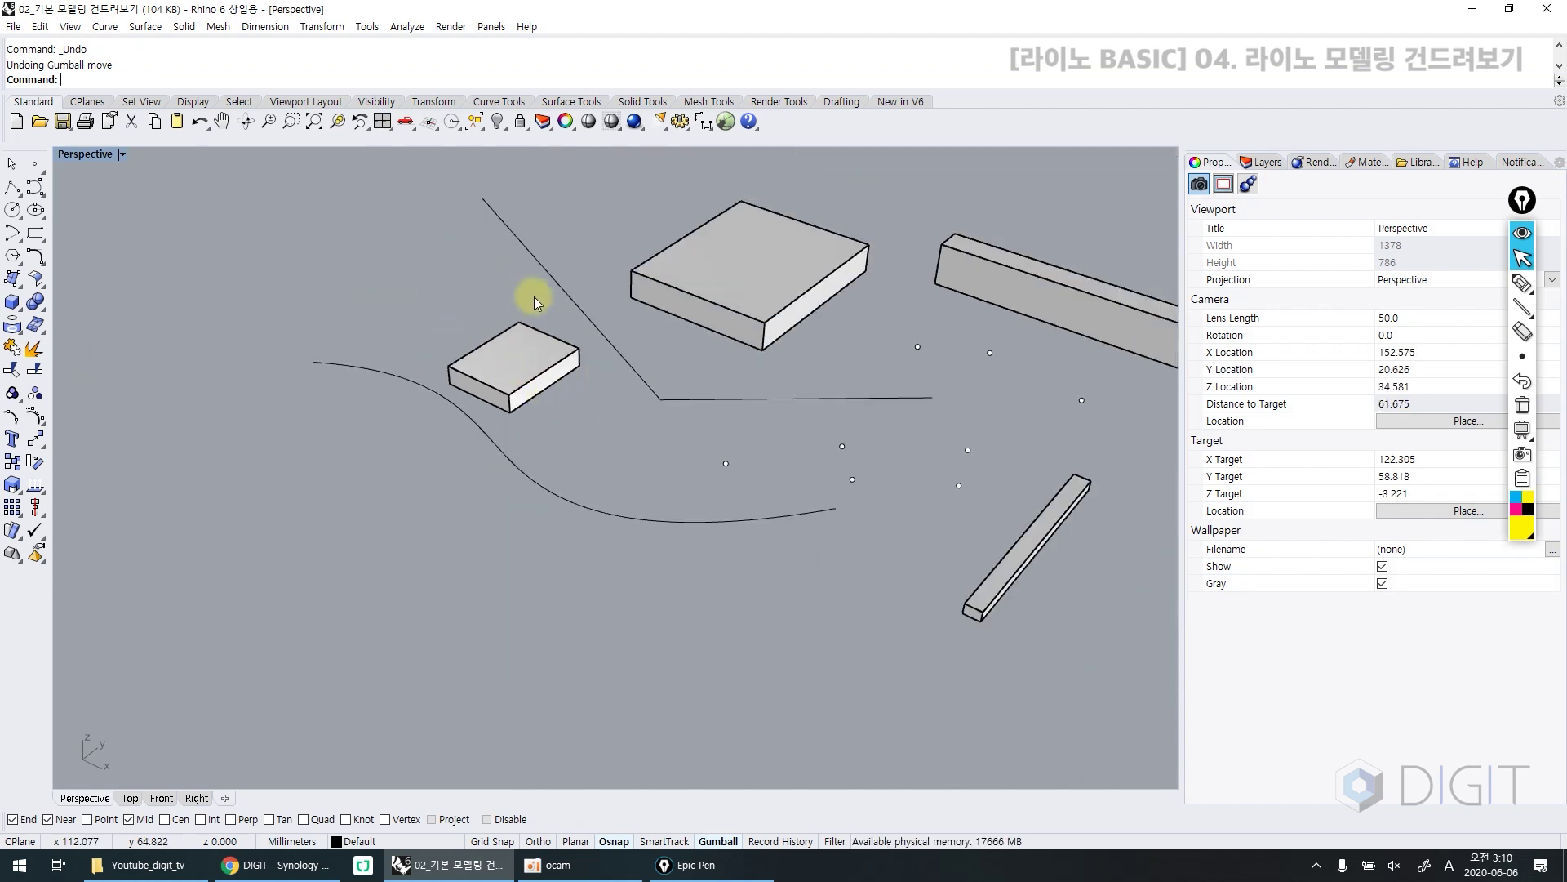
{"action": "scroll", "coordinate": [556, 352], "scroll_direction": "up", "scroll_amount": 6}
{"action": "left_click", "coordinate": [526, 335]}
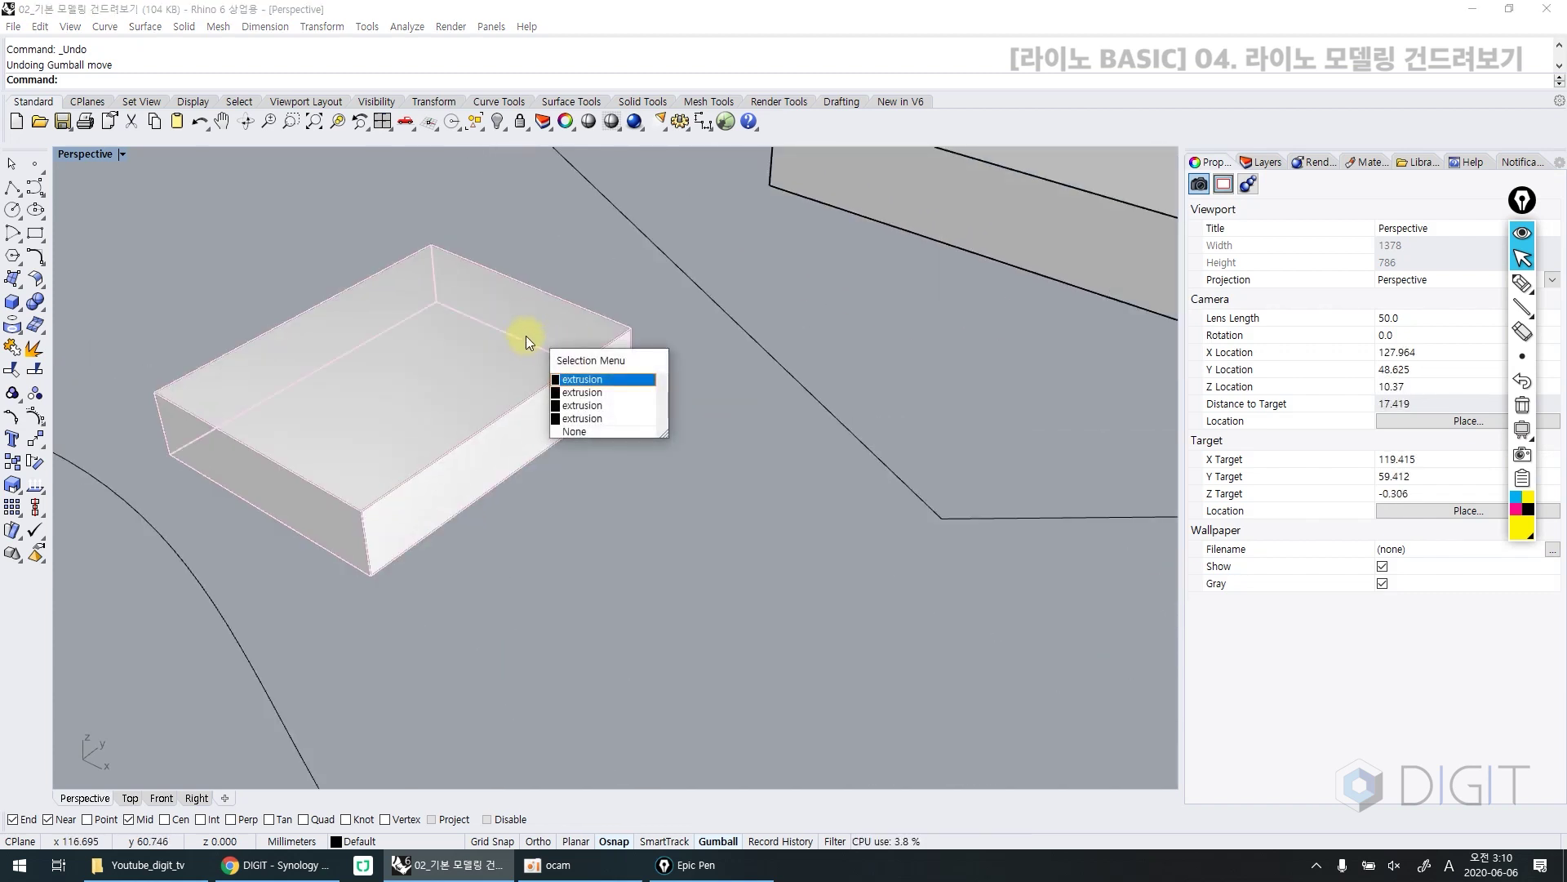
{"action": "left_click", "coordinate": [604, 380]}
{"action": "key", "text": "Delete"}
{"action": "left_click", "coordinate": [563, 370]}
{"action": "left_click", "coordinate": [621, 415]}
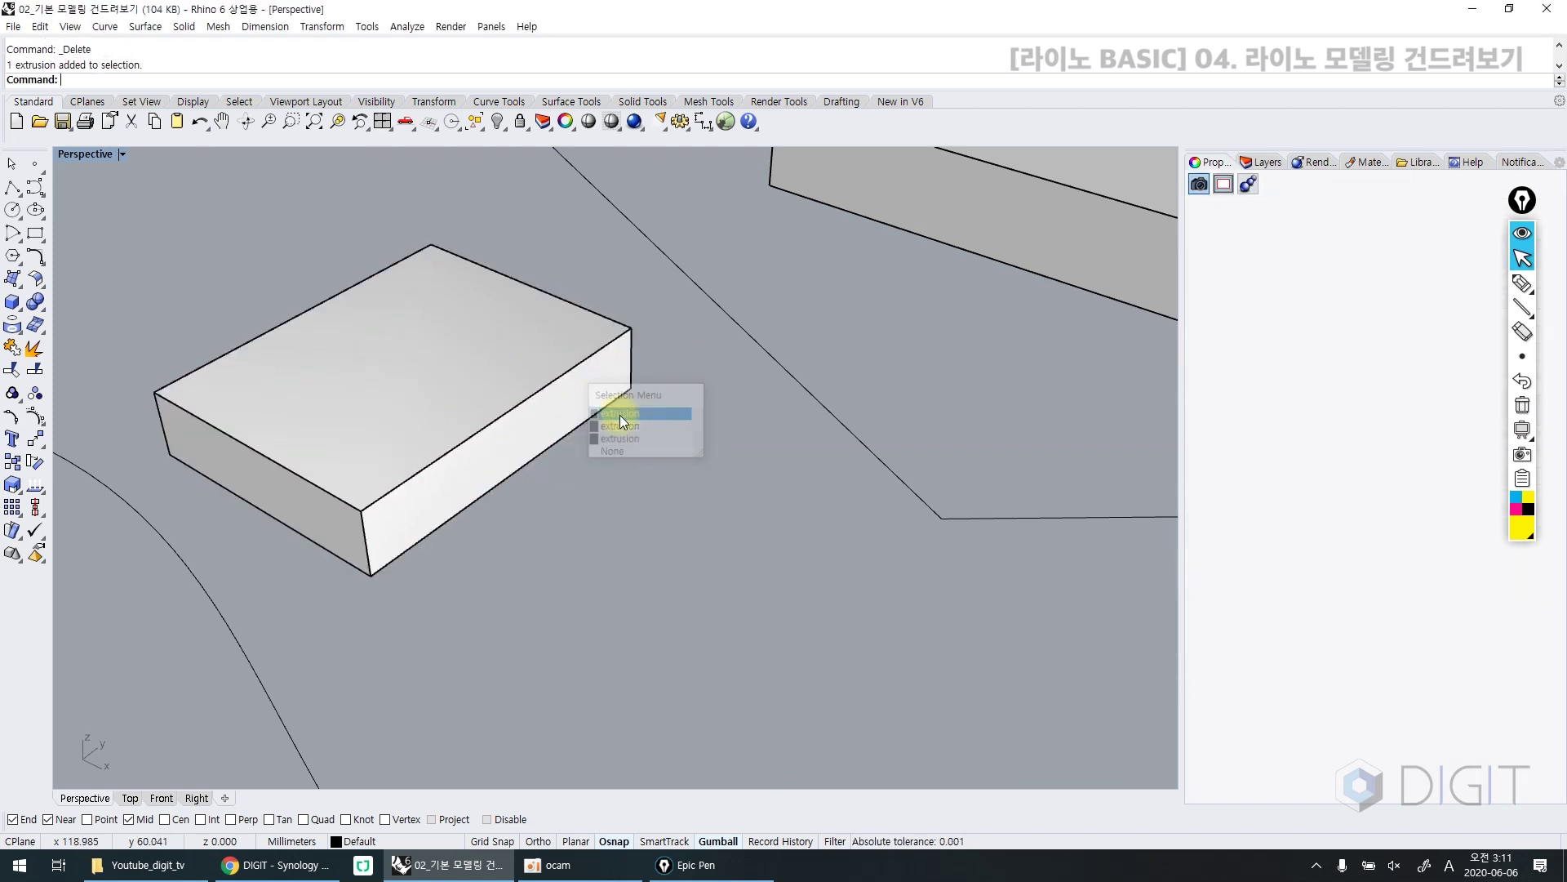
{"action": "key", "text": "ctrl+z"}
{"action": "key", "text": "Escape"}
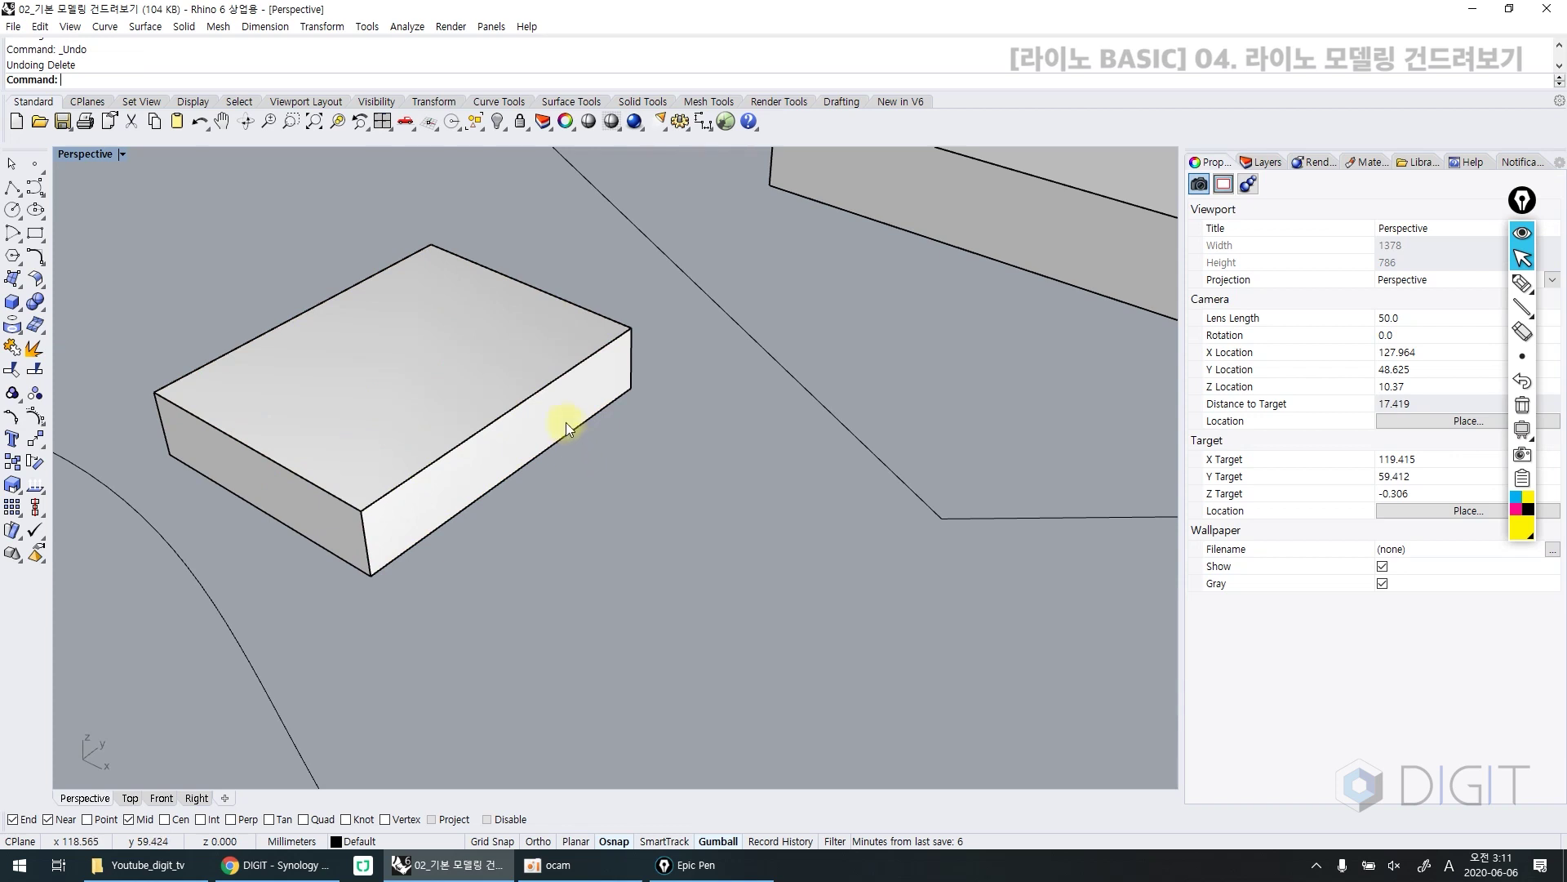
{"action": "scroll", "coordinate": [531, 481], "scroll_direction": "down", "scroll_amount": 5}
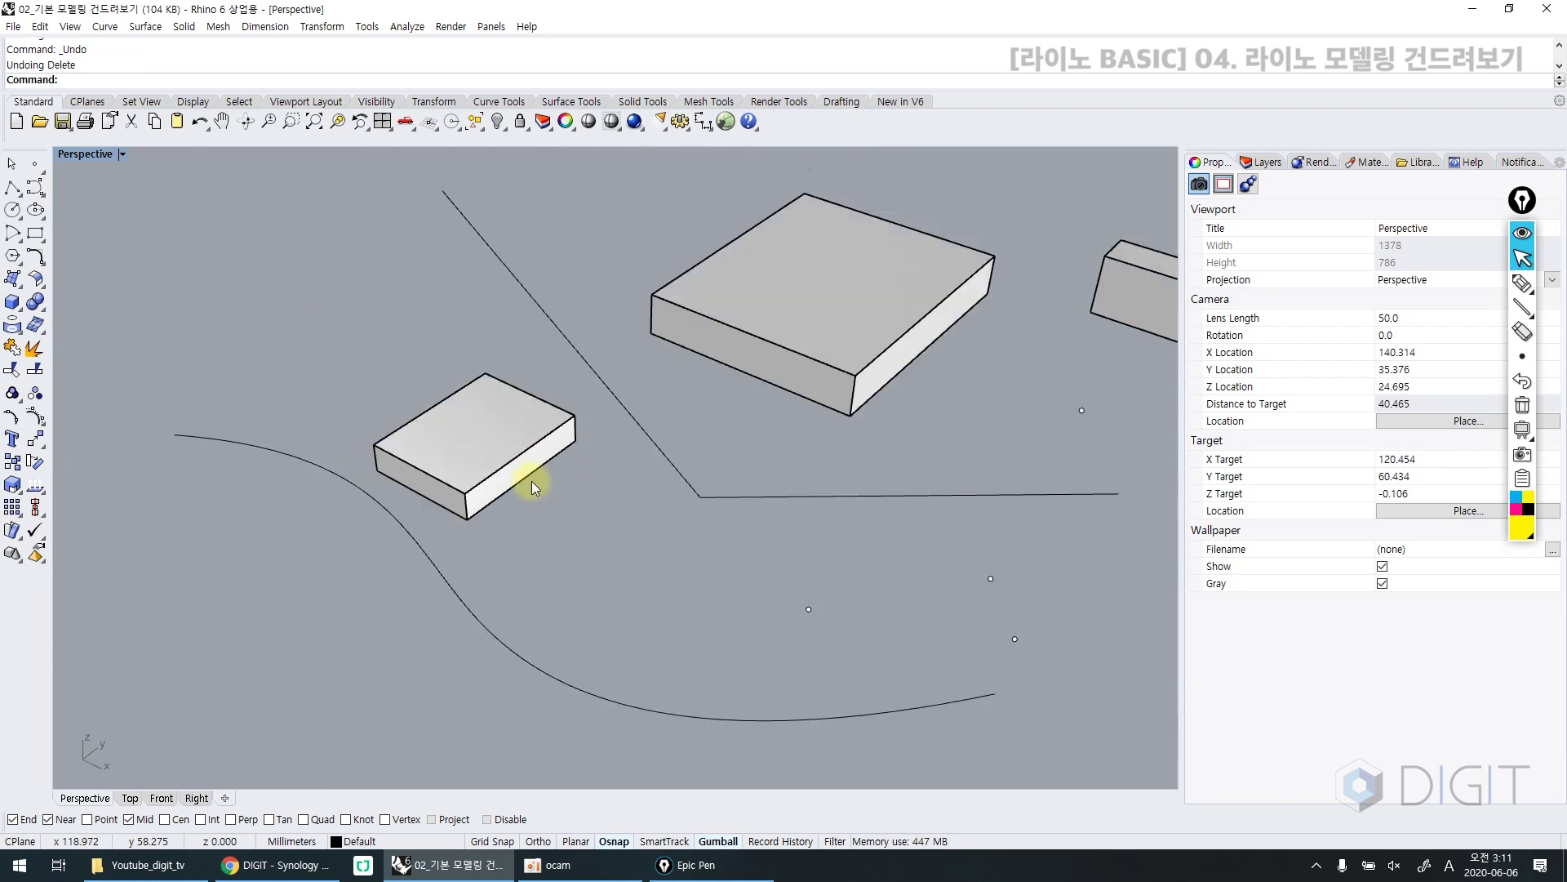
Handwrite "Sel Dup" above the small box with the Epic Pen screen pen and underline "Dup".
{"action": "key", "text": "ctrl+F2"}
{"action": "mouse_move", "coordinate": [319, 244]}
{"action": "left_mouse_down"}
{"action": "mouse_move", "coordinate": [327, 286]}
{"action": "mouse_move", "coordinate": [285, 298]}
{"action": "left_mouse_up"}
{"action": "left_click_drag", "start_coordinate": [314, 275], "coordinate": [363, 293]}
{"action": "left_click_drag", "start_coordinate": [376, 222], "coordinate": [378, 294]}
{"action": "mouse_move", "coordinate": [402, 222]}
{"action": "left_mouse_down"}
{"action": "mouse_move", "coordinate": [415, 269]}
{"action": "mouse_move", "coordinate": [469, 270]}
{"action": "left_mouse_up"}
{"action": "left_click_drag", "start_coordinate": [411, 303], "coordinate": [495, 323]}
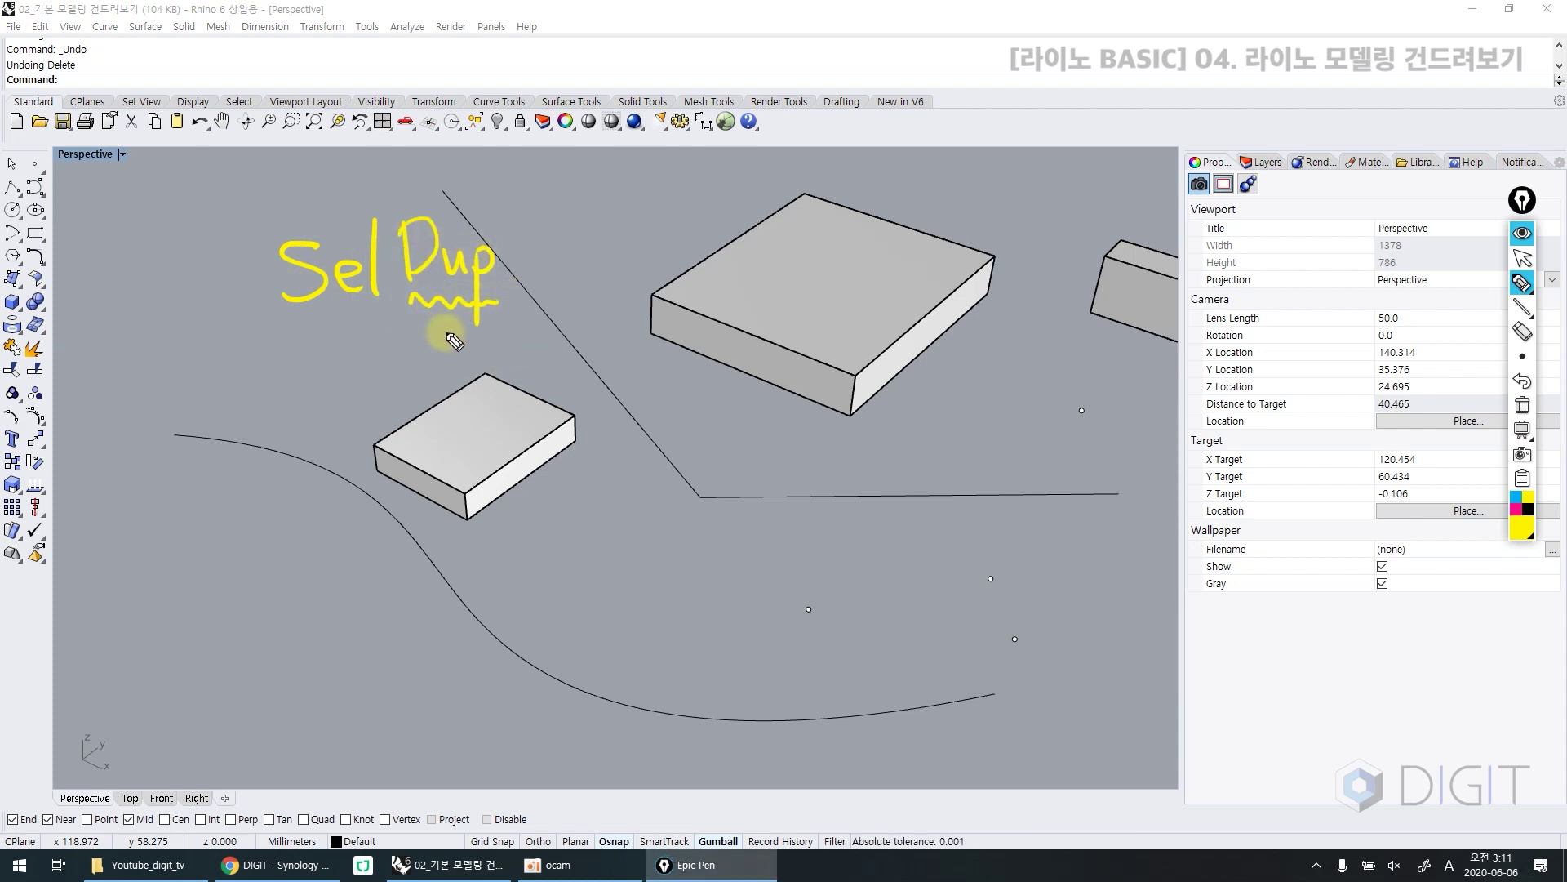
Annotate the small box with an arrow, "겹쳐진" and "Delete(키)", and erase all pen marks before leaving pen mode.
{"action": "mouse_move", "coordinate": [546, 357]}
{"action": "left_mouse_down"}
{"action": "mouse_move", "coordinate": [600, 335]}
{"action": "mouse_move", "coordinate": [579, 374]}
{"action": "mouse_move", "coordinate": [608, 352]}
{"action": "mouse_move", "coordinate": [603, 371]}
{"action": "mouse_move", "coordinate": [626, 356]}
{"action": "mouse_move", "coordinate": [662, 389]}
{"action": "left_mouse_up"}
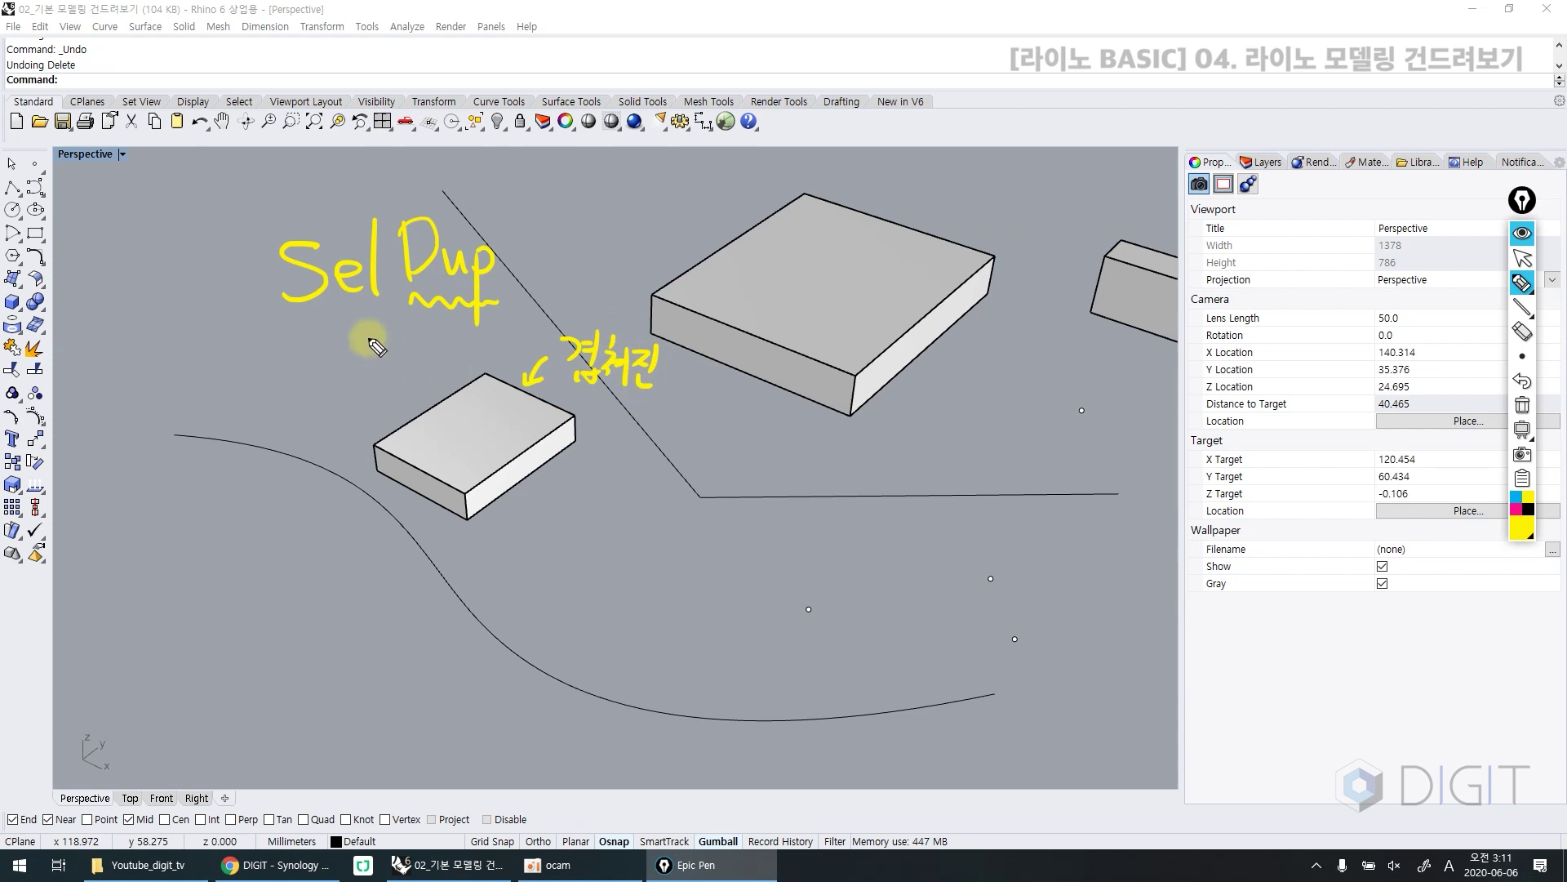
{"action": "left_click", "coordinate": [247, 274]}
{"action": "mouse_move", "coordinate": [288, 334]}
{"action": "left_mouse_down"}
{"action": "mouse_move", "coordinate": [304, 377]}
{"action": "mouse_move", "coordinate": [391, 349]}
{"action": "mouse_move", "coordinate": [456, 364]}
{"action": "mouse_move", "coordinate": [441, 359]}
{"action": "mouse_move", "coordinate": [457, 342]}
{"action": "mouse_move", "coordinate": [469, 383]}
{"action": "left_mouse_up"}
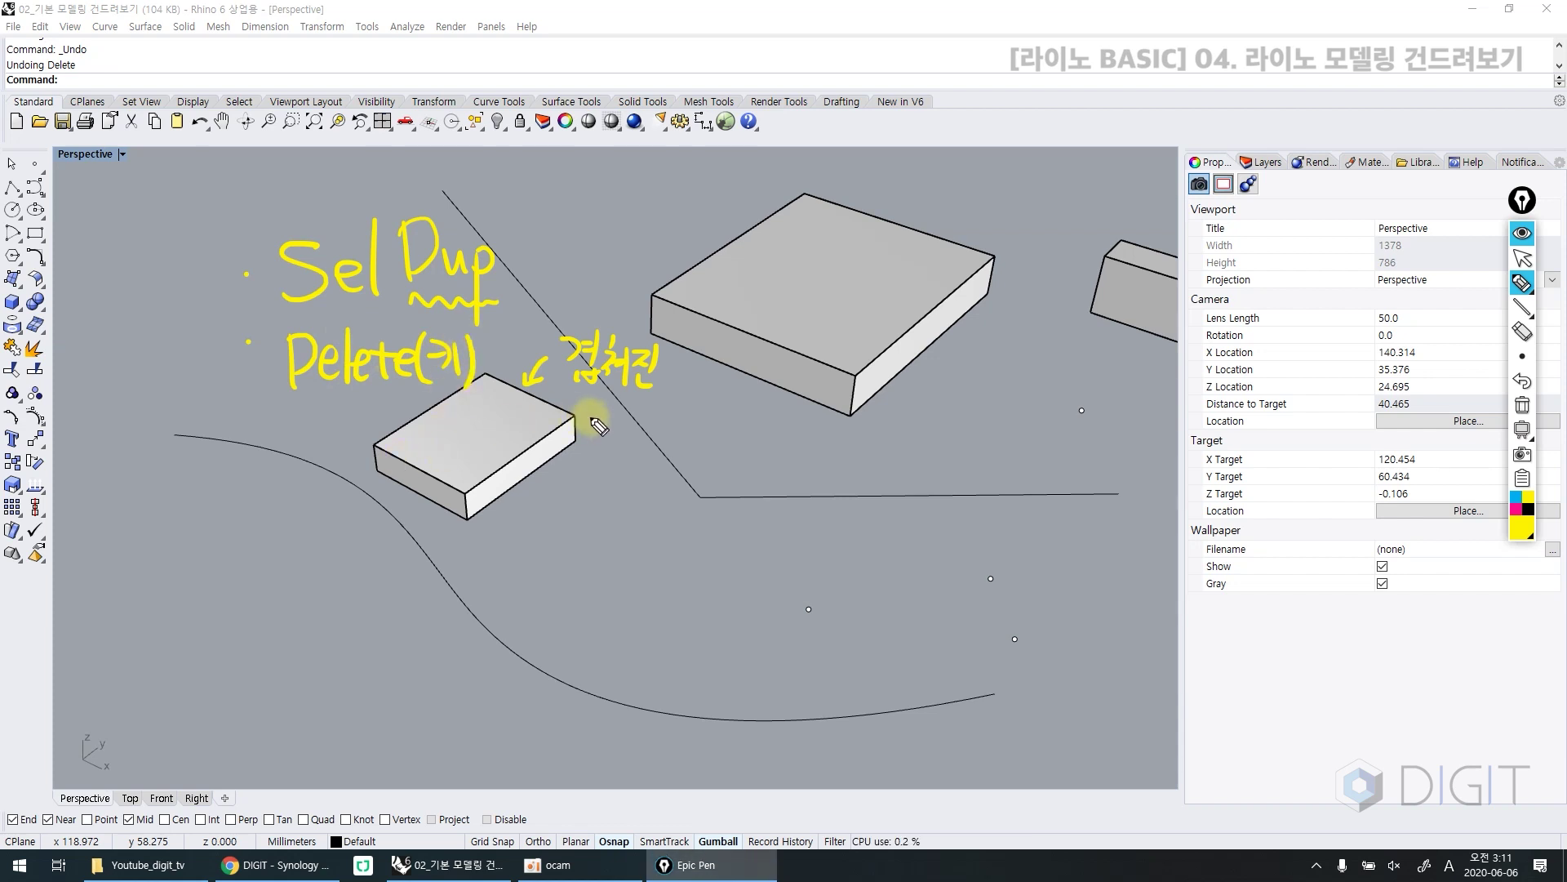
{"action": "left_click_drag", "start_coordinate": [564, 394], "coordinate": [663, 408]}
{"action": "left_click_drag", "start_coordinate": [678, 321], "coordinate": [571, 412]}
{"action": "key", "text": "ctrl+shift+c"}
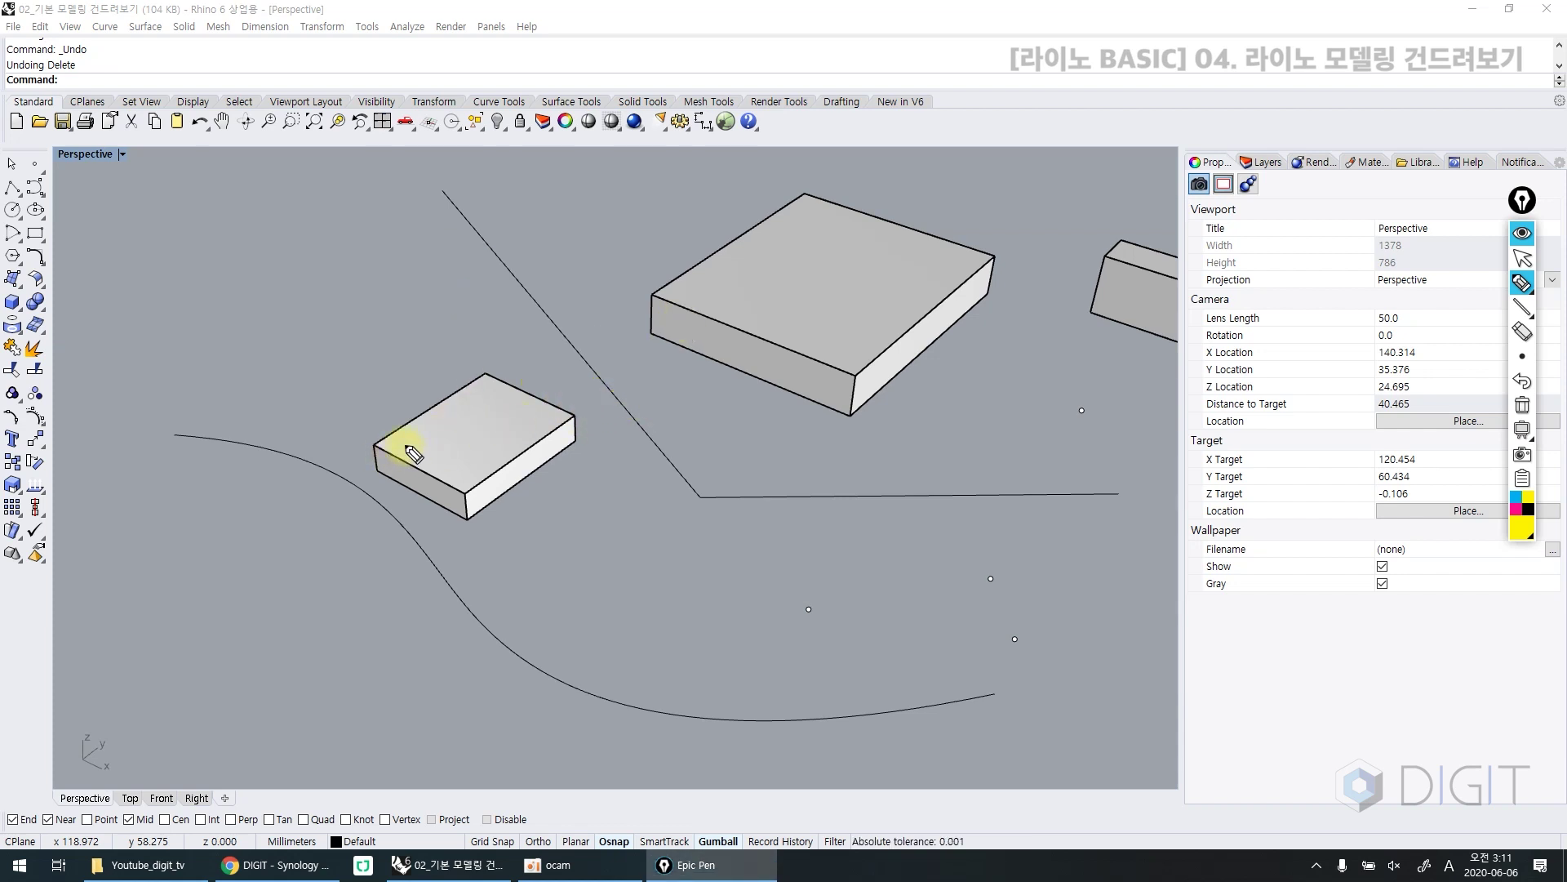
{"action": "key", "text": "ctrl+shift+1"}
Select the duplicate small boxes in Rhino with the SelDup command and delete them.
{"action": "scroll", "coordinate": [458, 415], "scroll_direction": "down", "scroll_amount": 5}
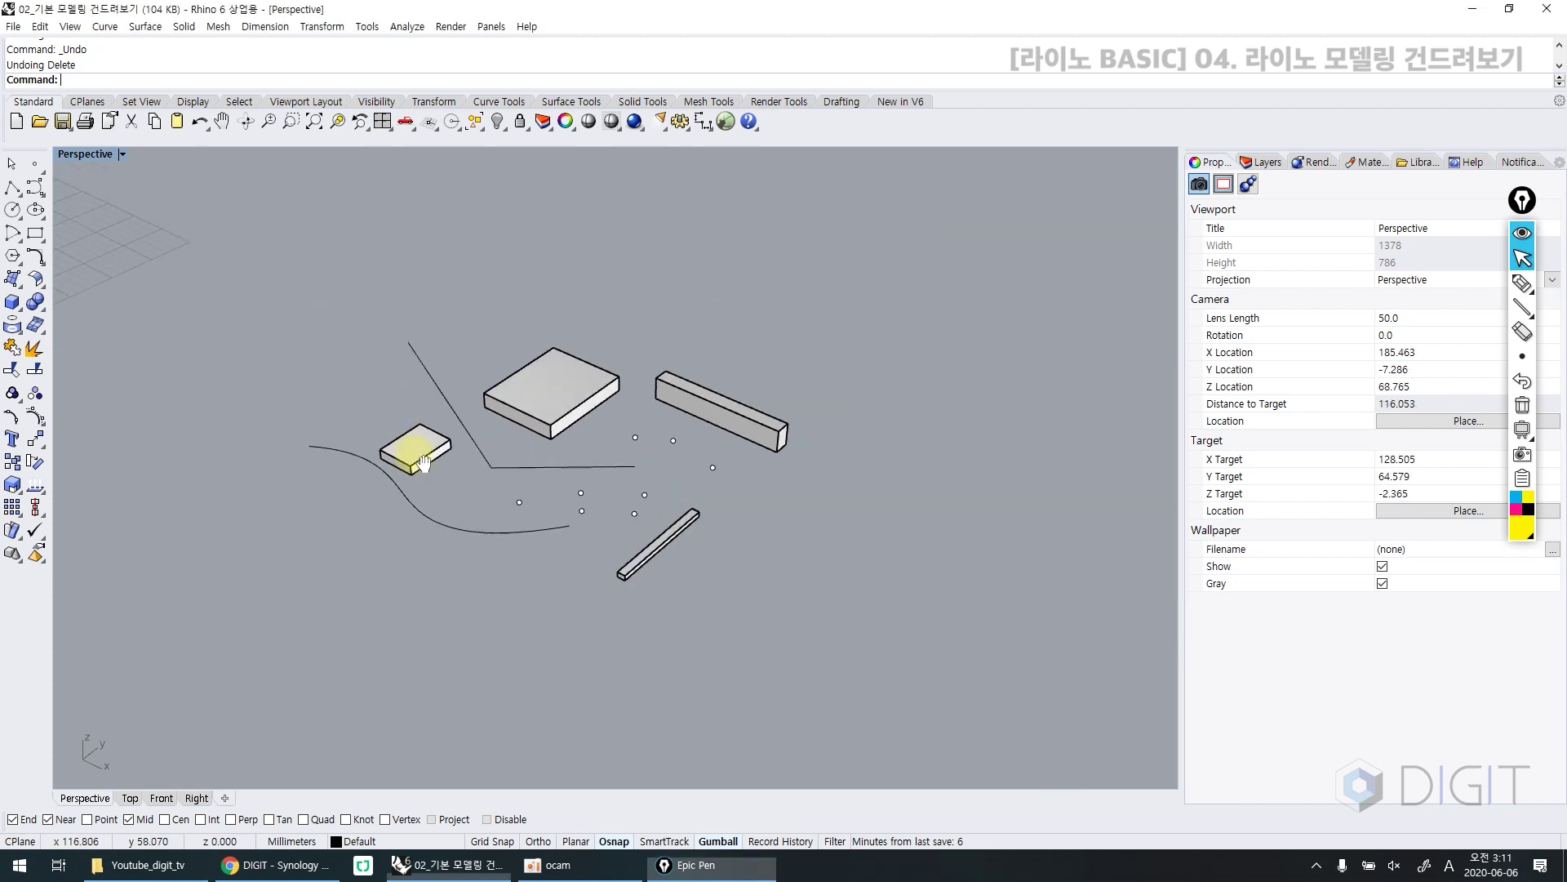
{"action": "scroll", "coordinate": [433, 437], "scroll_direction": "up", "scroll_amount": 3}
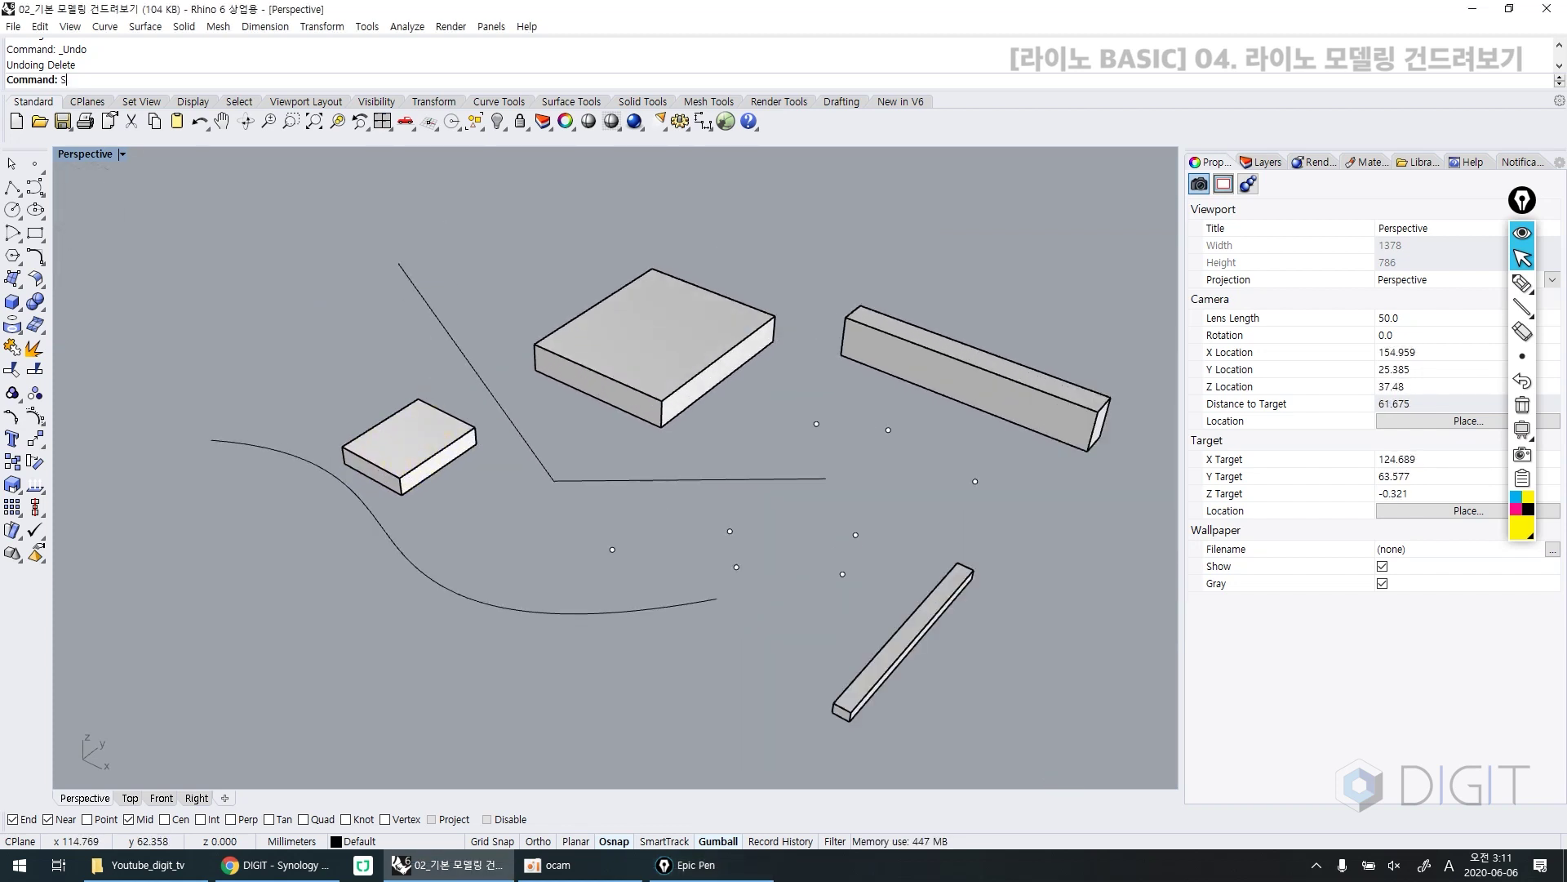
{"action": "type", "text": "Dup"}
{"action": "key", "text": "Return"}
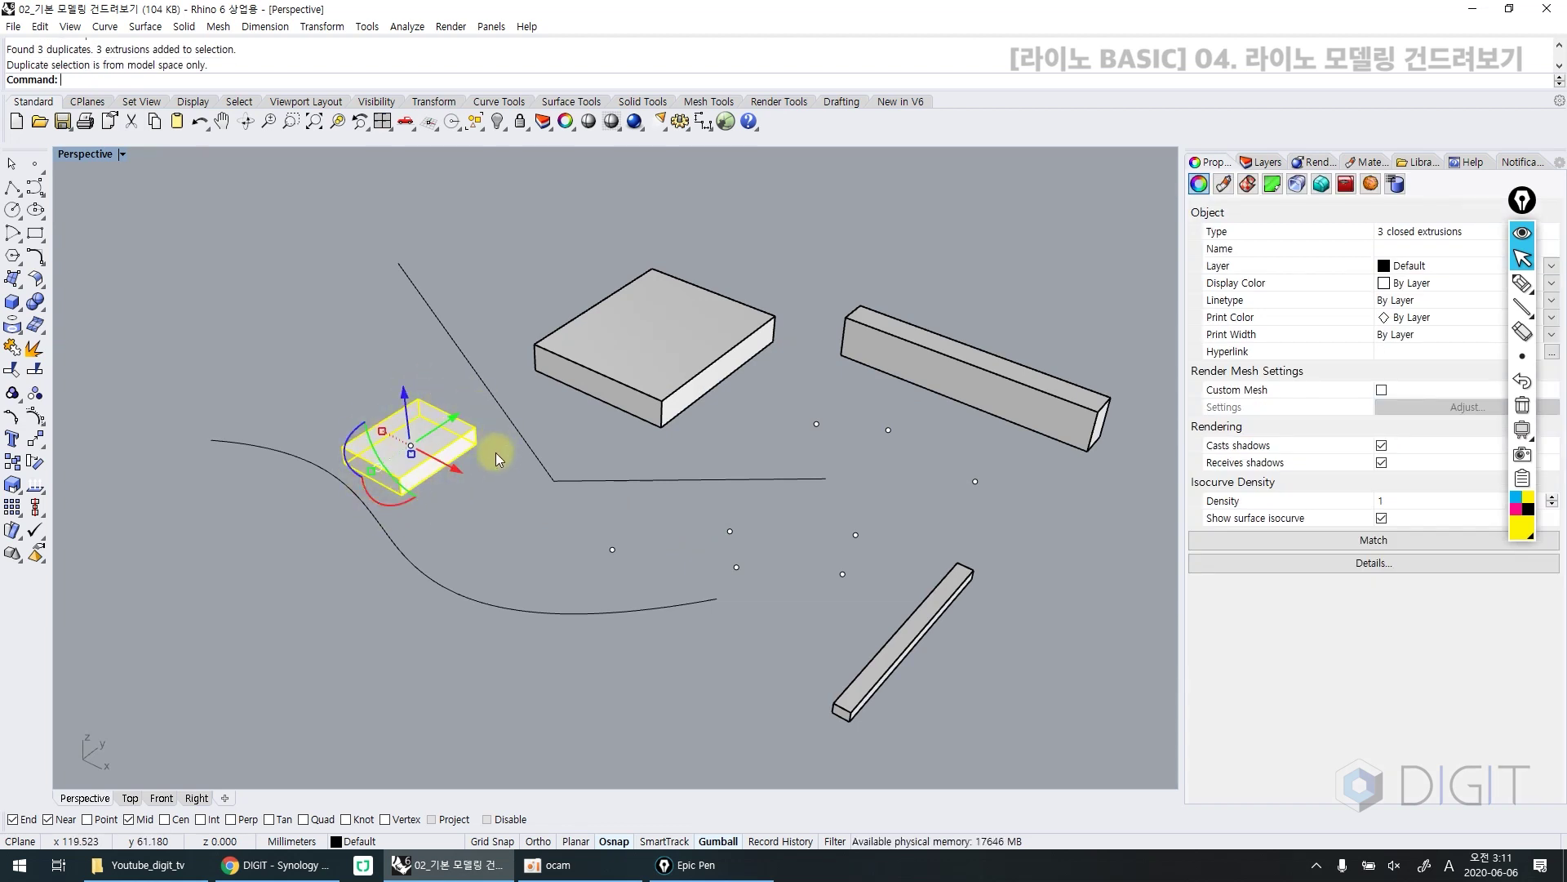
{"action": "key", "text": "Delete"}
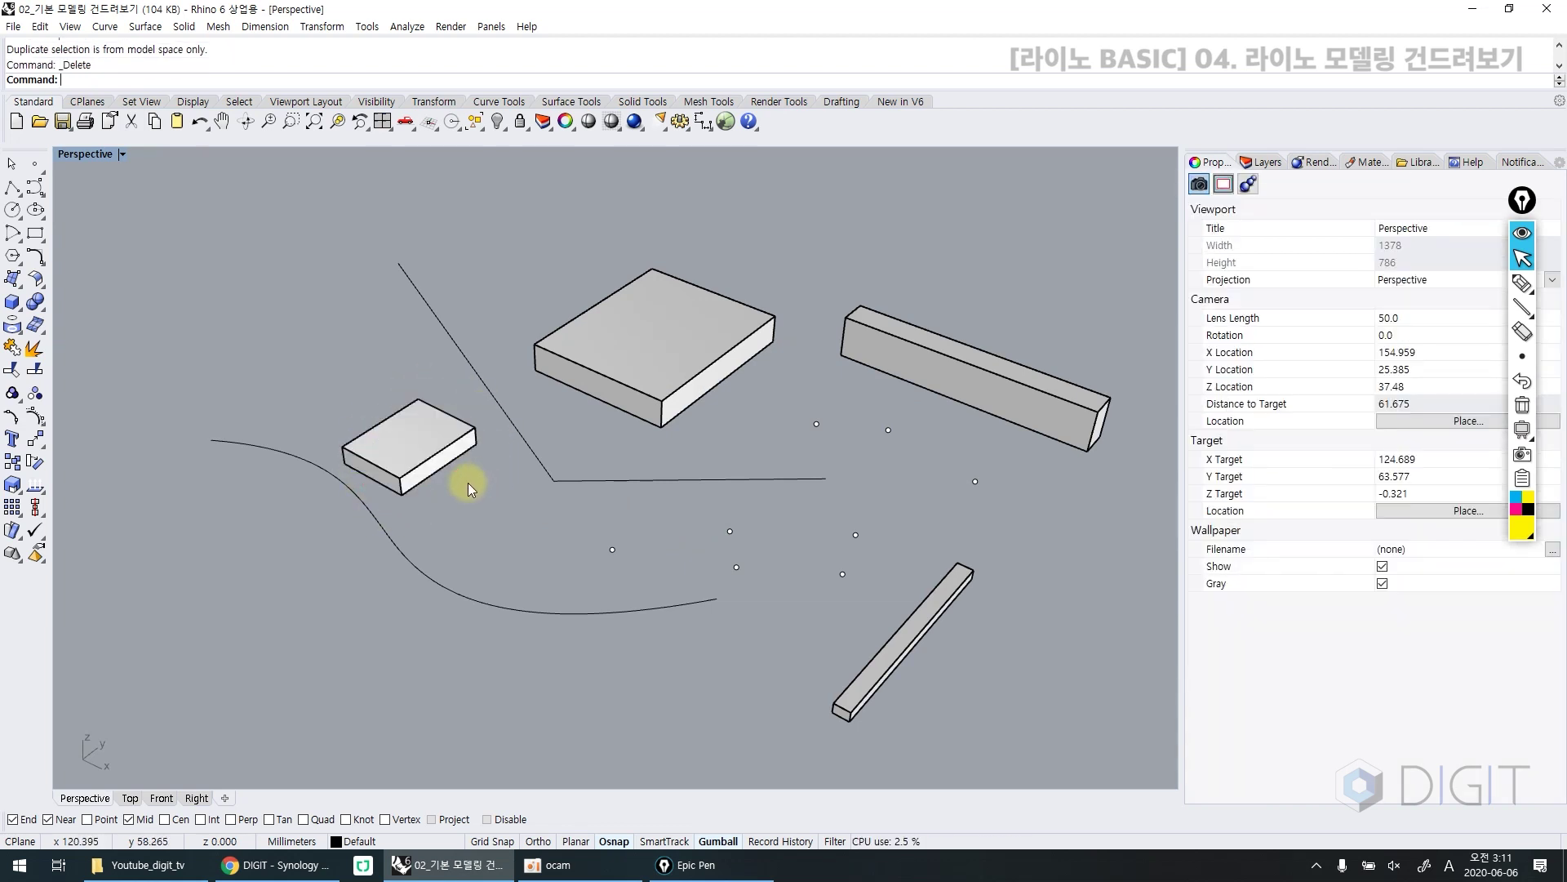
Select the remaining small box to check for overlapping copies, and clear the selection.
{"action": "left_click", "coordinate": [445, 455]}
{"action": "left_click", "coordinate": [456, 482]}
{"action": "left_click", "coordinate": [457, 439]}
{"action": "key", "text": "Escape"}
{"action": "scroll", "coordinate": [441, 435], "scroll_direction": "up", "scroll_amount": 5}
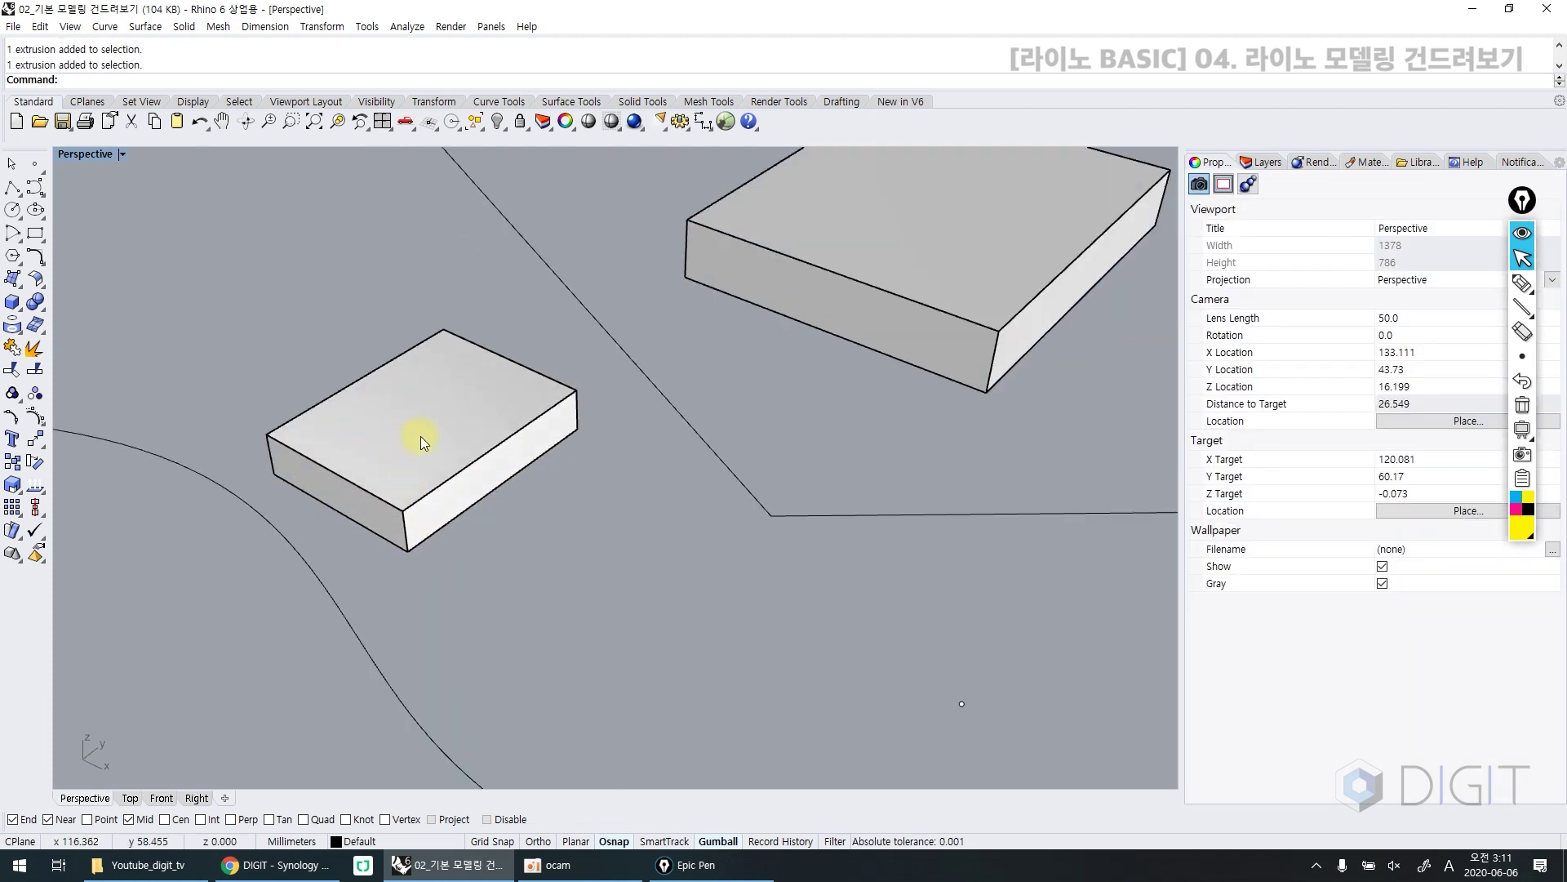
{"action": "left_click", "coordinate": [414, 354]}
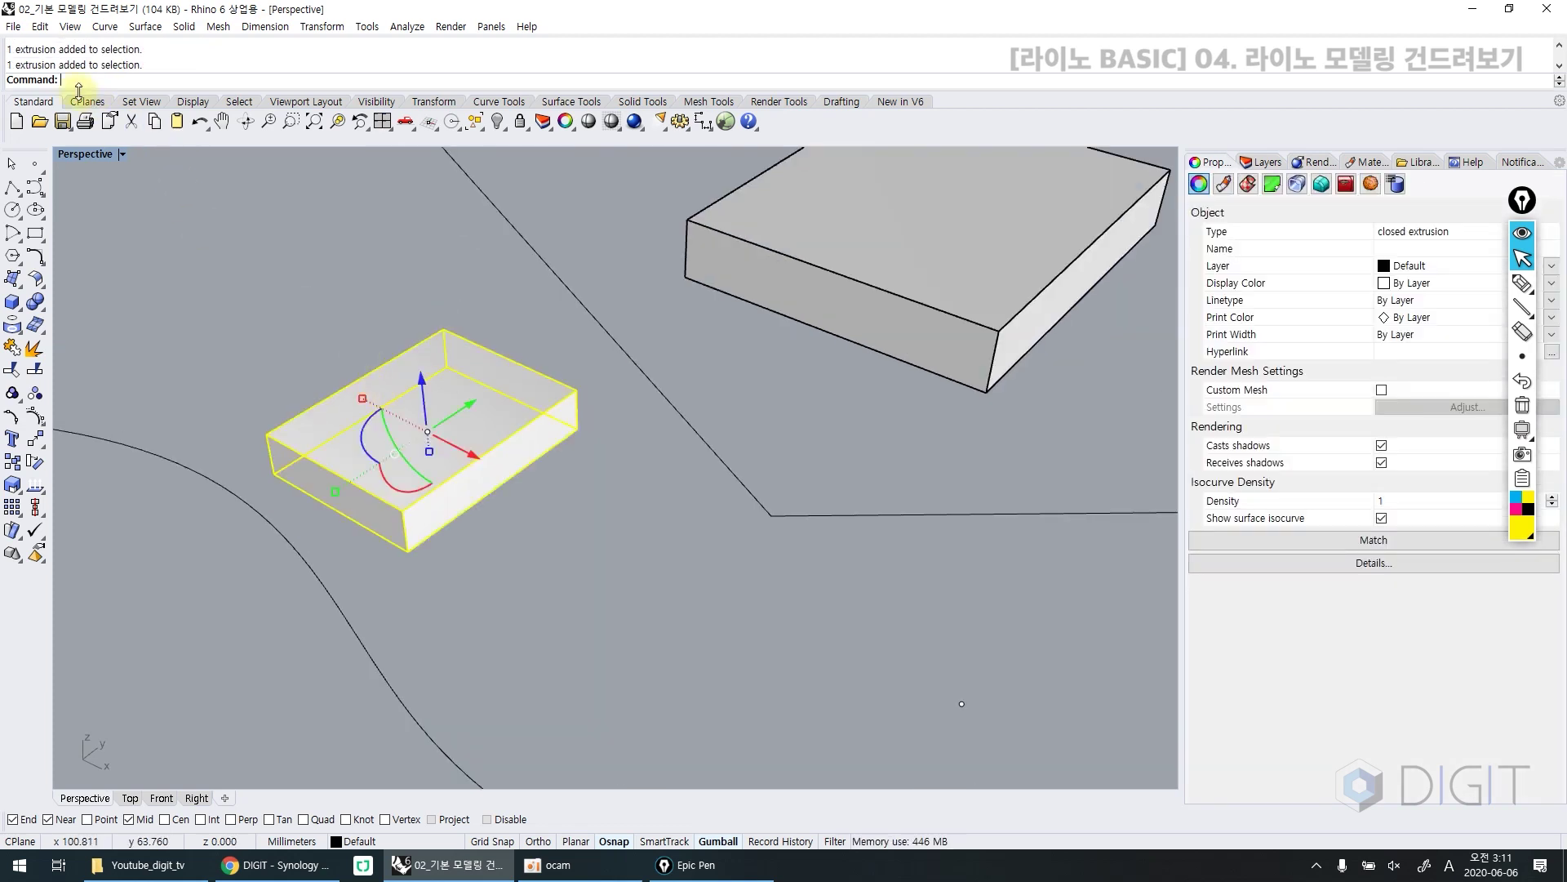
{"action": "left_click", "coordinate": [146, 231]}
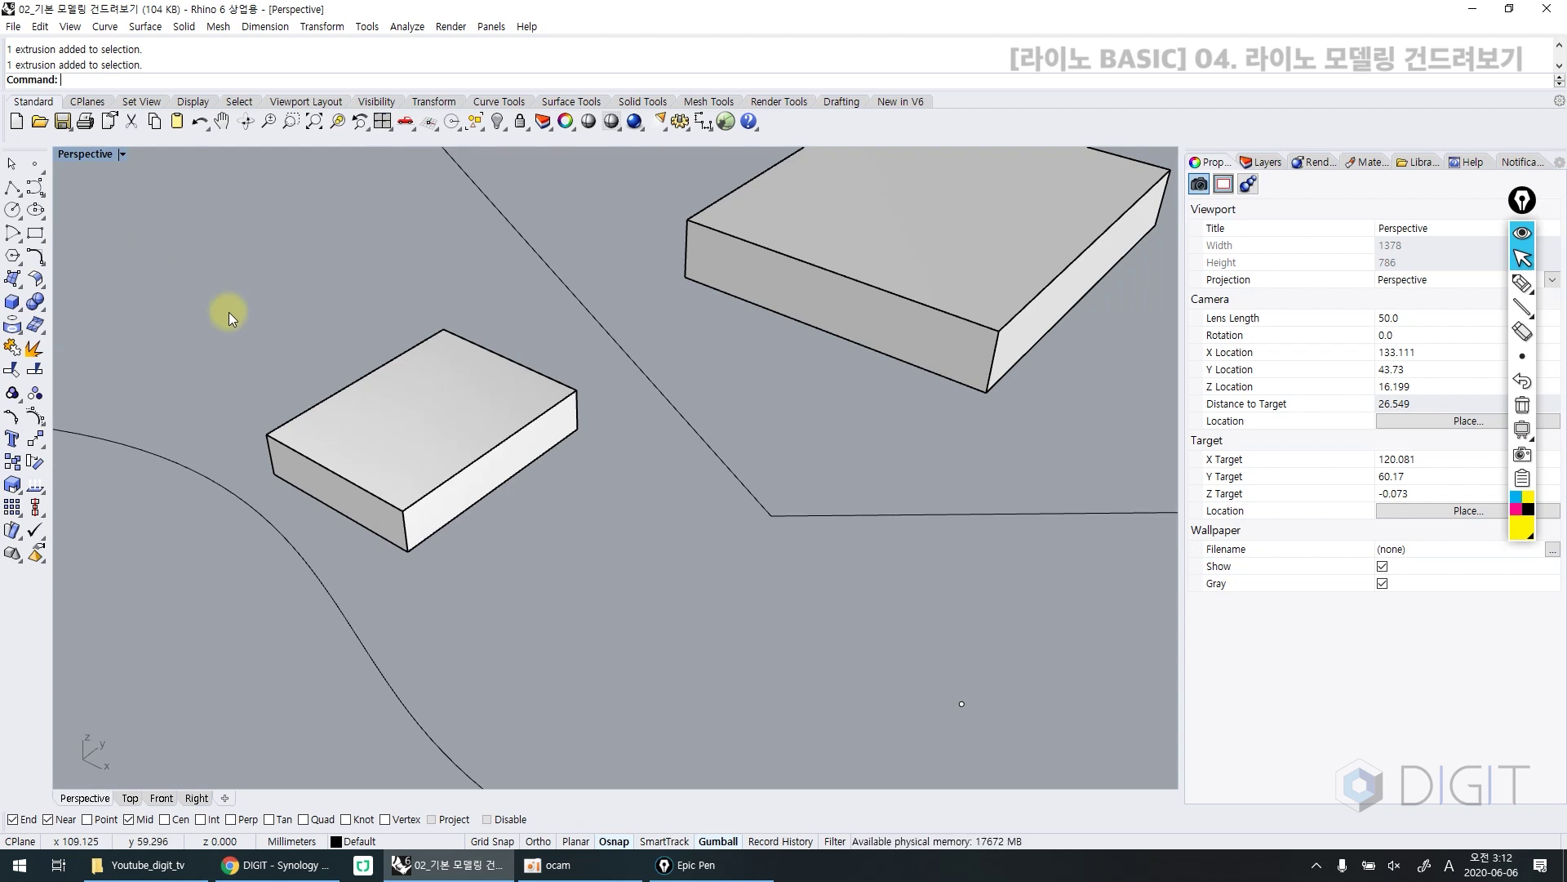
{"action": "scroll", "coordinate": [253, 352], "scroll_direction": "down", "scroll_amount": 5}
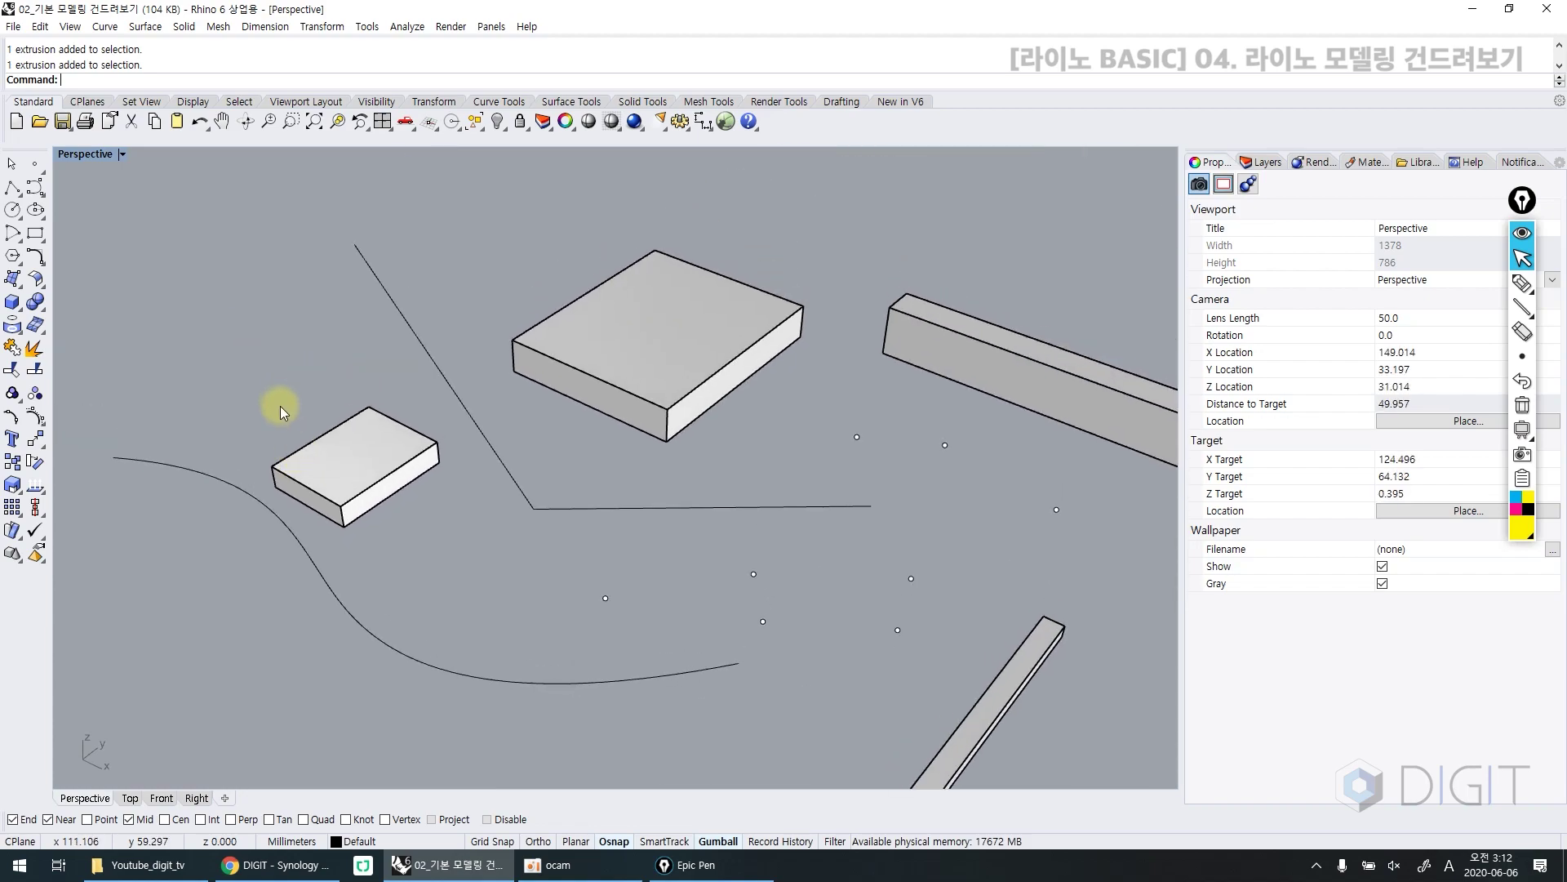